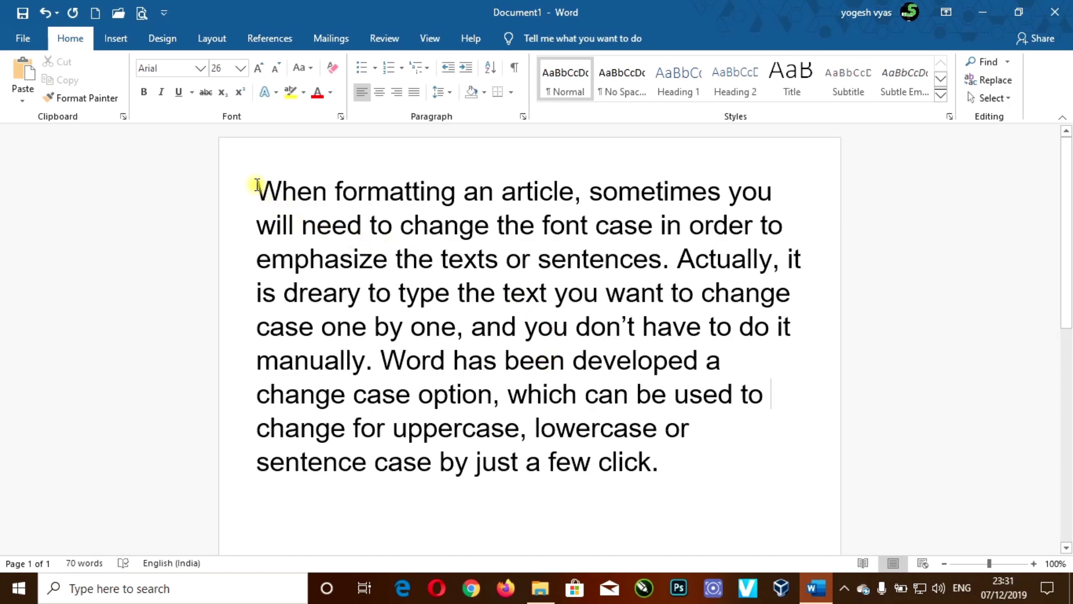
# - Colour the paragraph's first five lines red
pyautogui.moveTo(258, 185)
pyautogui.mouseDown()
pyautogui.moveTo(548, 341)
pyautogui.moveTo(793, 325)
pyautogui.mouseUp()
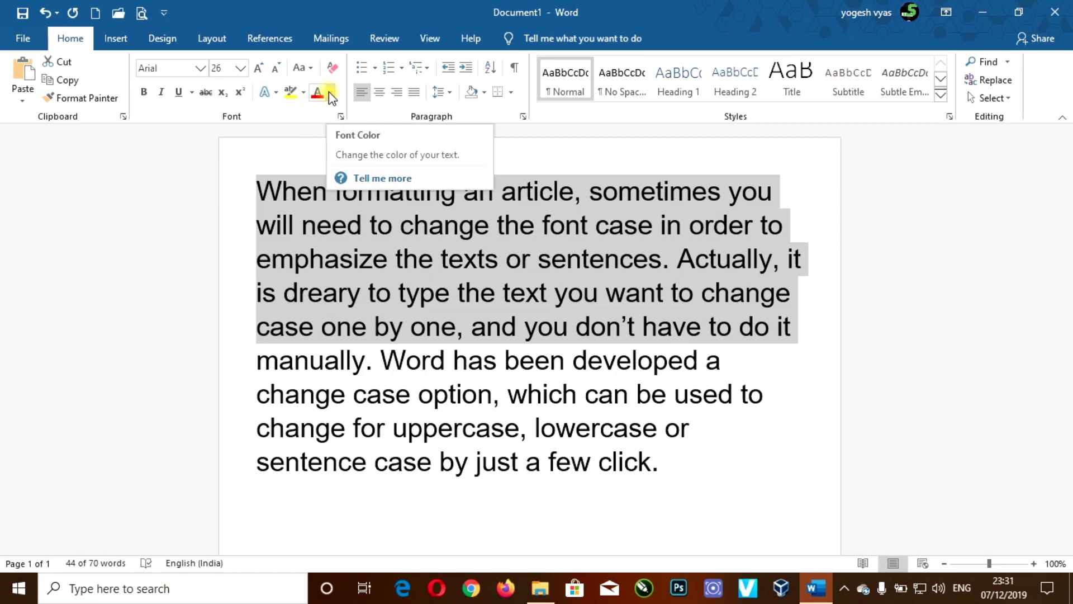
pyautogui.click(329, 92)
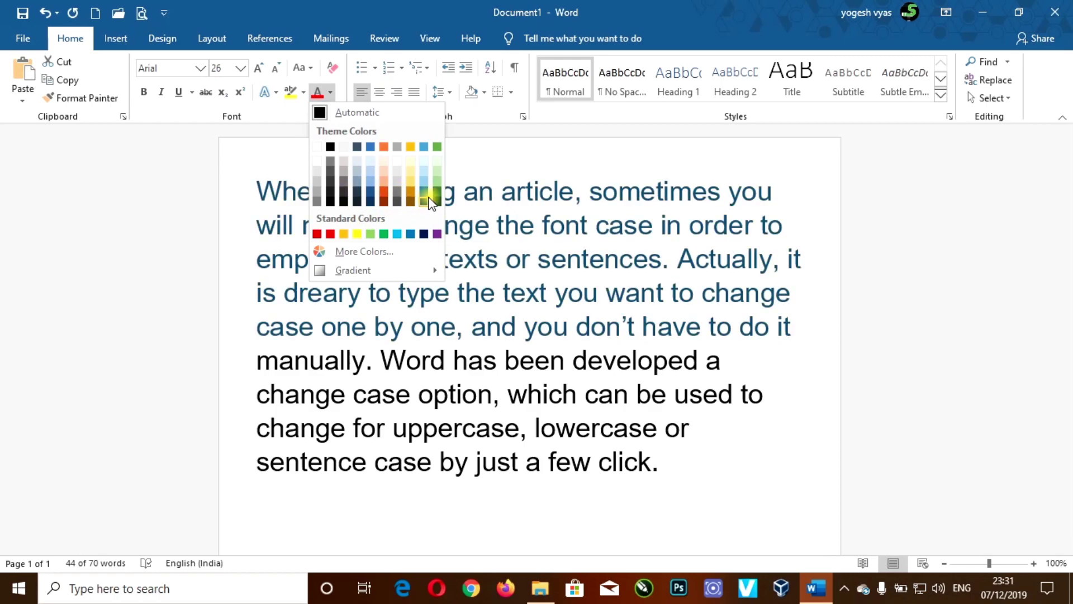
pyautogui.click(330, 234)
pyautogui.click(729, 367)
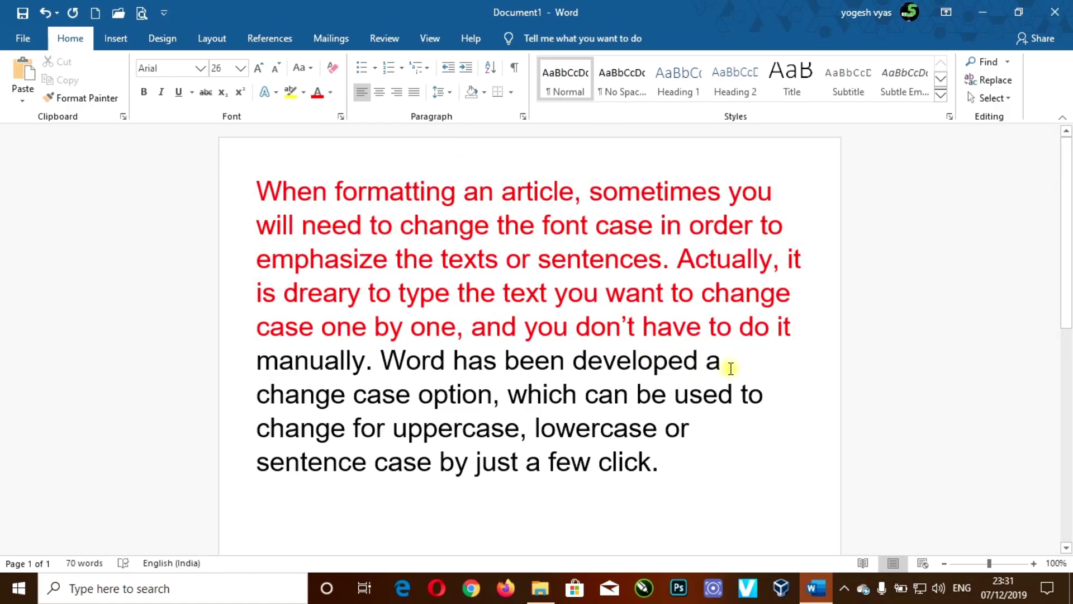
# - Recolour the fourth line of the paragraph blue
pyautogui.moveTo(256, 291); pyautogui.dragTo(794, 296)
pyautogui.click(331, 93)
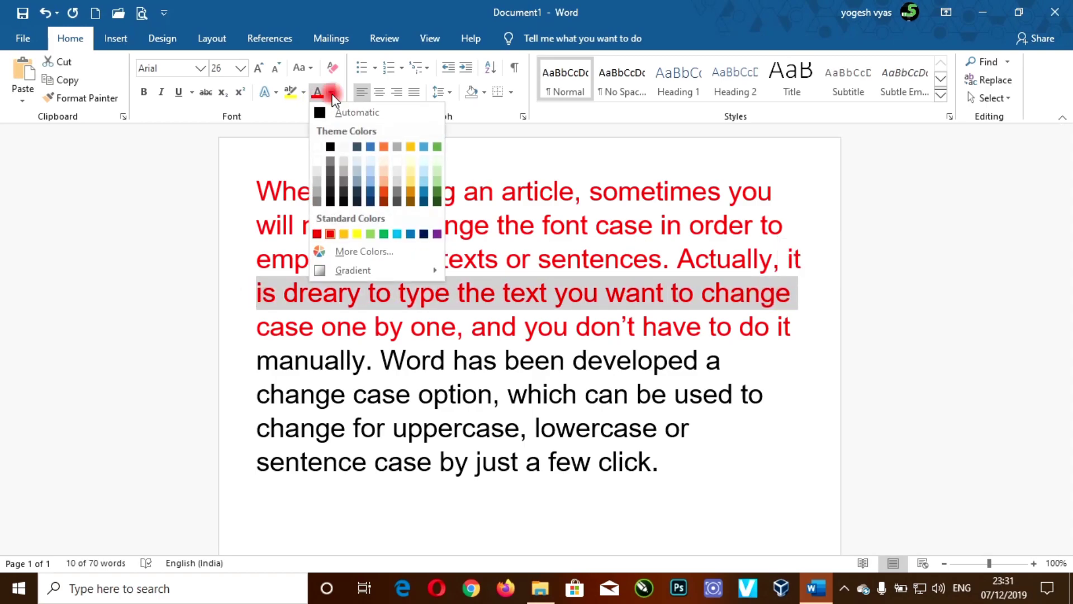
pyautogui.click(408, 233)
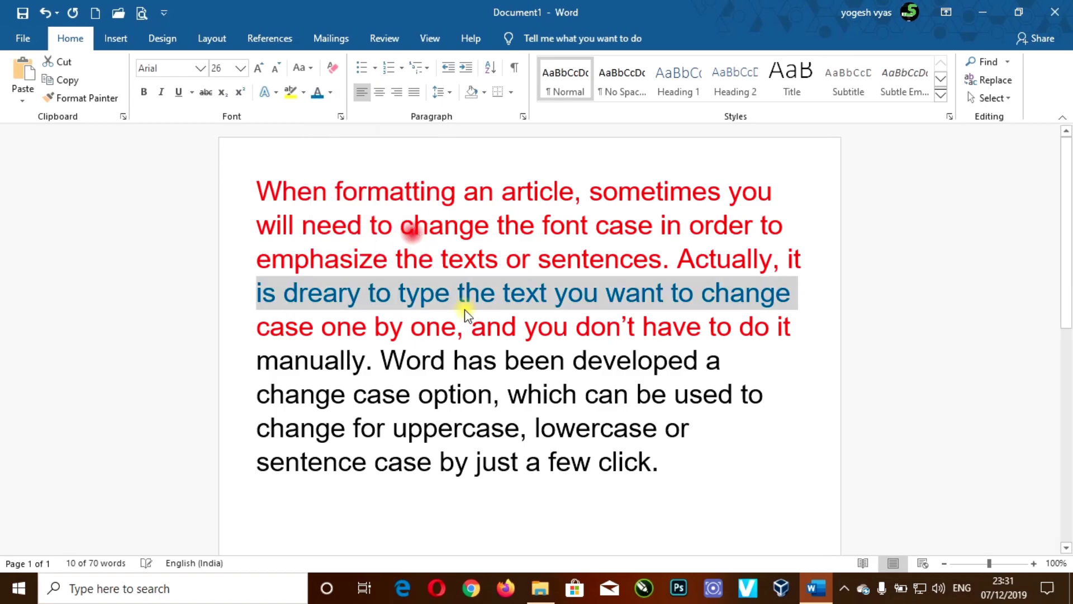
pyautogui.click(531, 380)
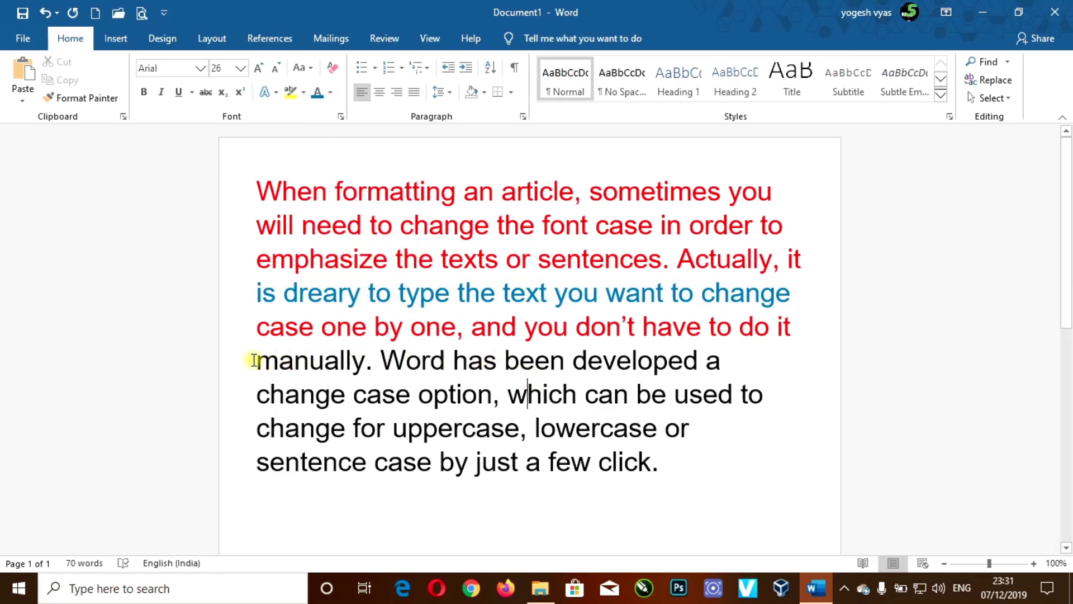
# - Colour the text from 'manually' through 'used to' a custom purple, RGB 167, 36, 220
pyautogui.moveTo(255, 360); pyautogui.dragTo(766, 403)
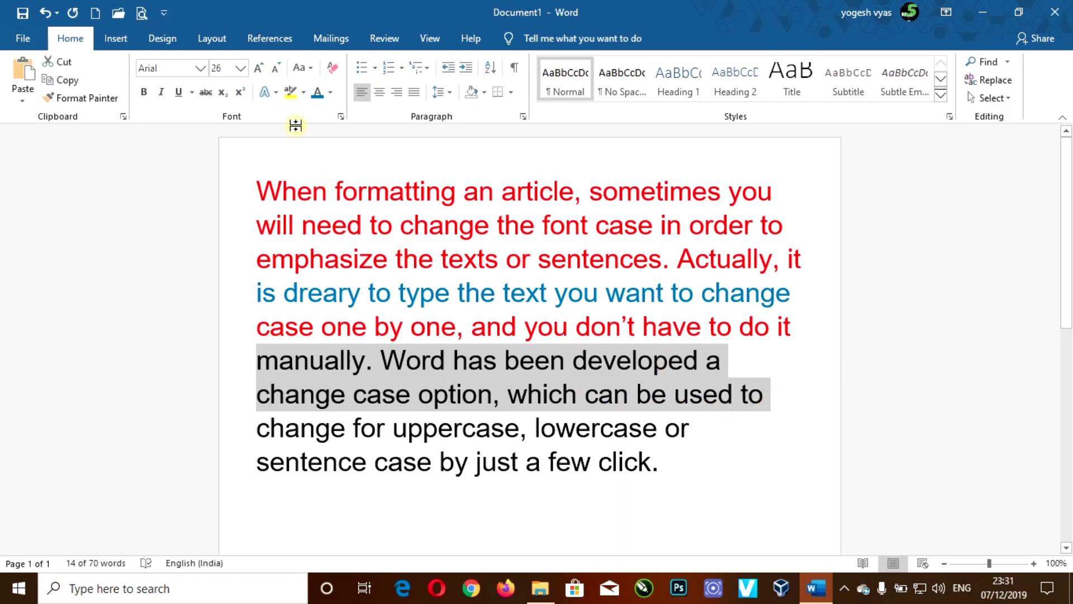
pyautogui.click(331, 92)
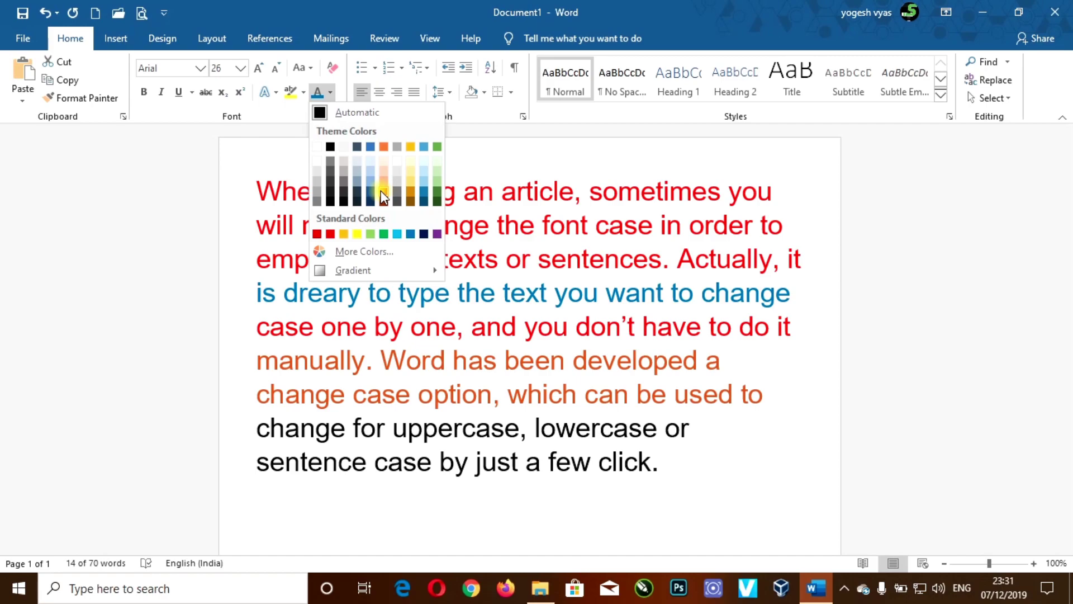
pyautogui.click(358, 254)
pyautogui.moveTo(512, 148); pyautogui.dragTo(594, 180)
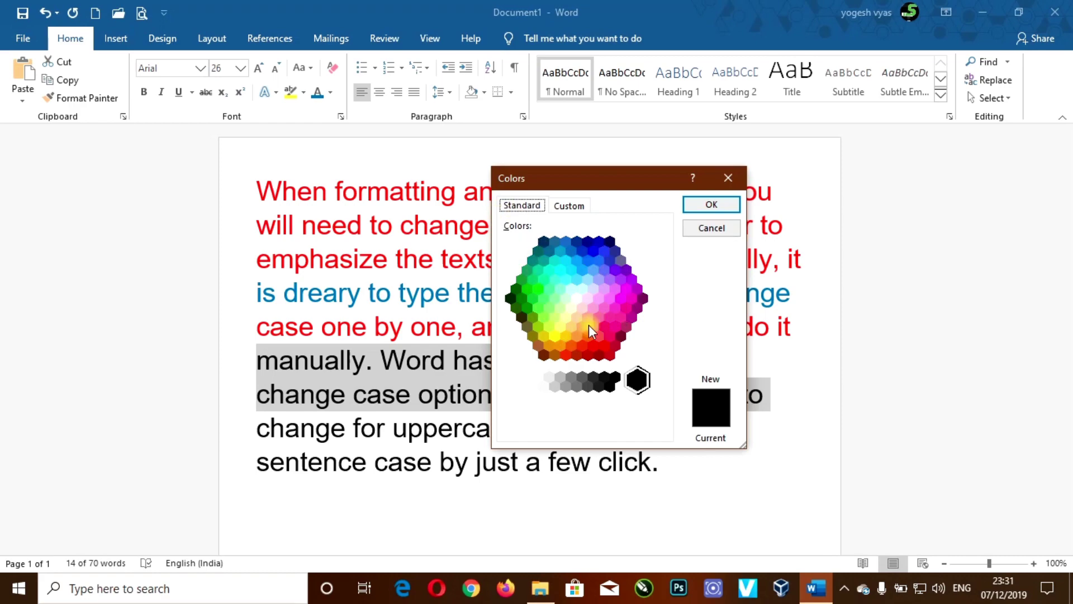
pyautogui.click(570, 206)
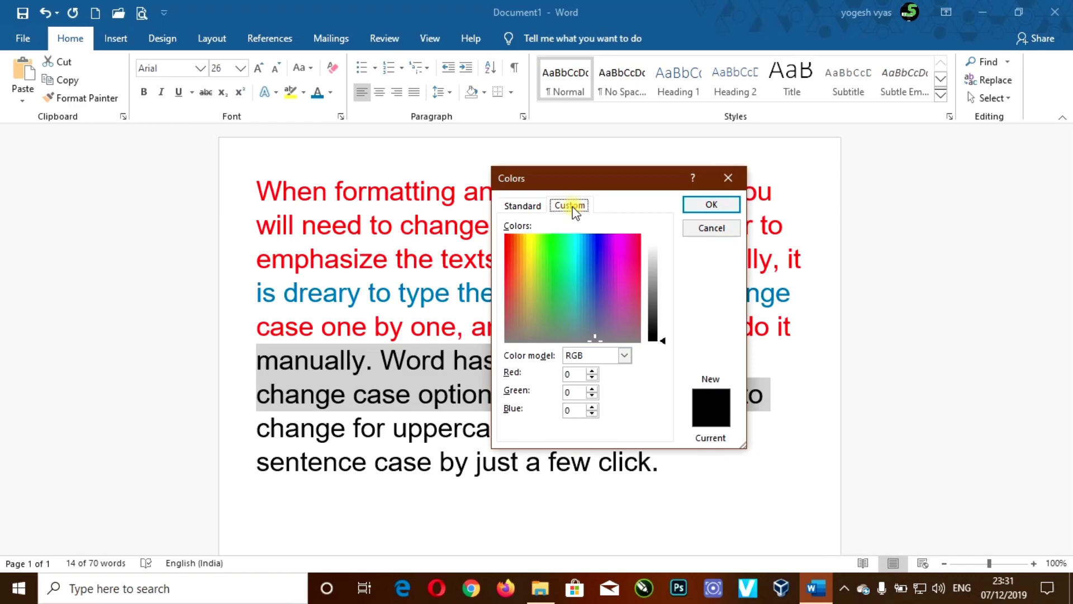
pyautogui.moveTo(591, 338)
pyautogui.mouseDown()
pyautogui.moveTo(583, 266)
pyautogui.moveTo(611, 263)
pyautogui.mouseUp()
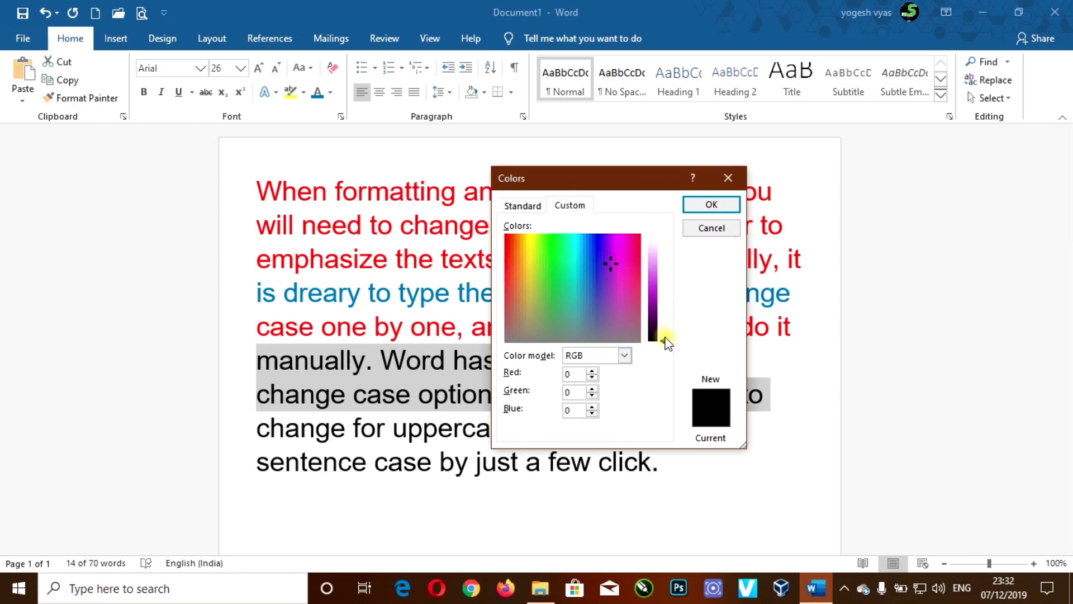
pyautogui.moveTo(665, 340)
pyautogui.mouseDown()
pyautogui.moveTo(669, 274)
pyautogui.moveTo(669, 293)
pyautogui.mouseUp()
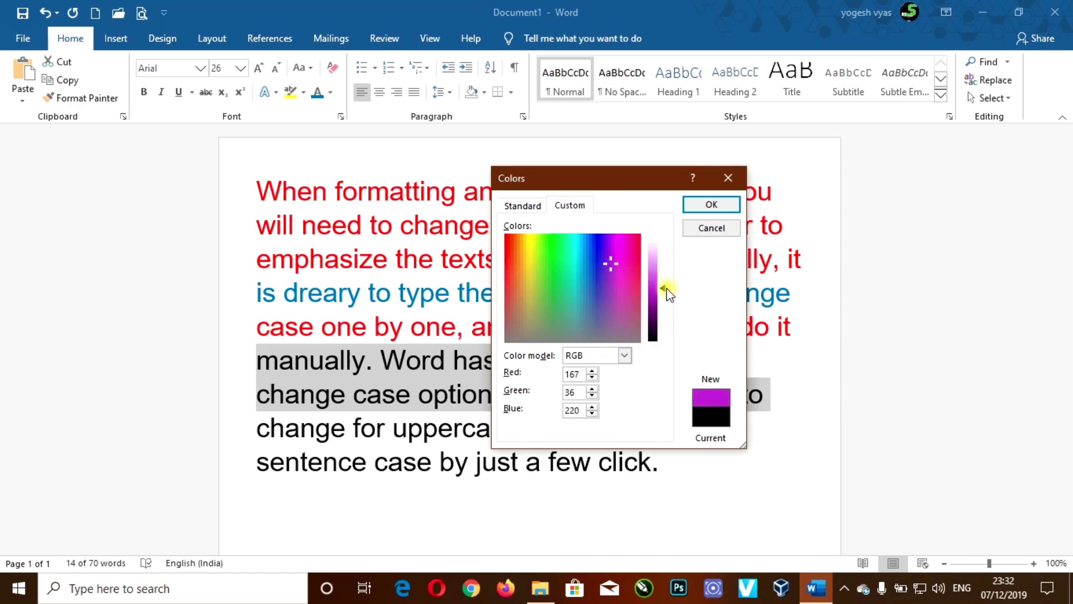
pyautogui.click(710, 204)
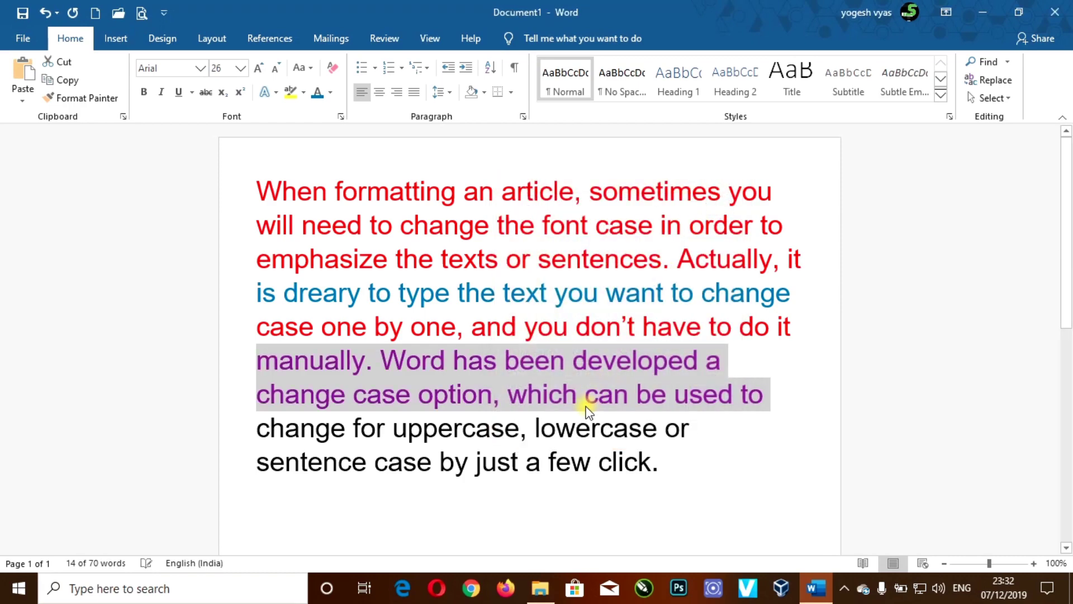
pyautogui.click(535, 546)
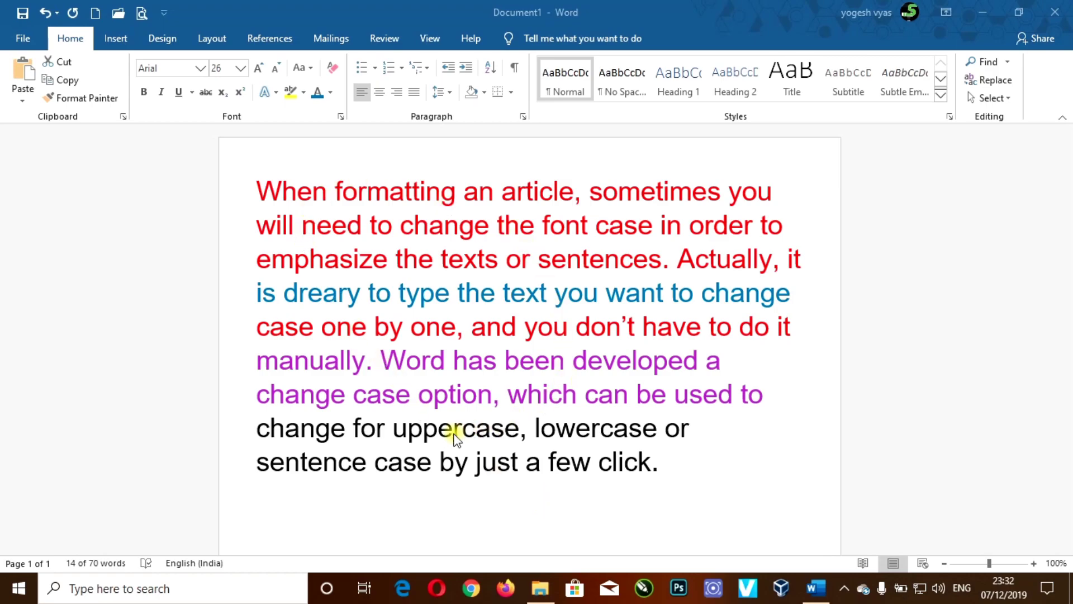
# - Select the whole paragraph, set its font colour to Automatic, then undo that change
pyautogui.click(660, 462)
pyautogui.moveTo(659, 462); pyautogui.dragTo(257, 191)
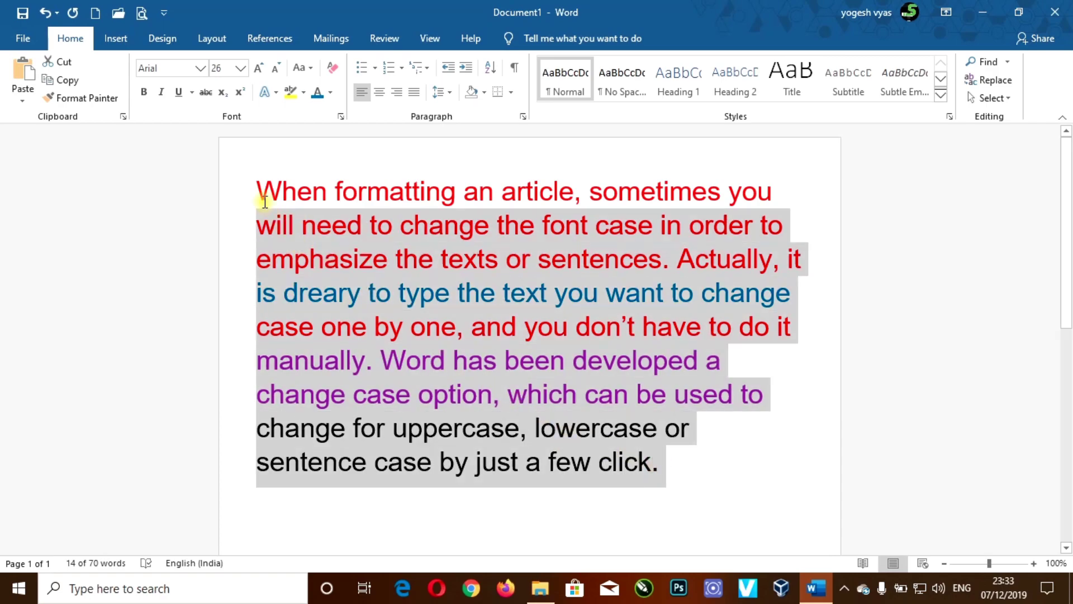
pyautogui.click(331, 93)
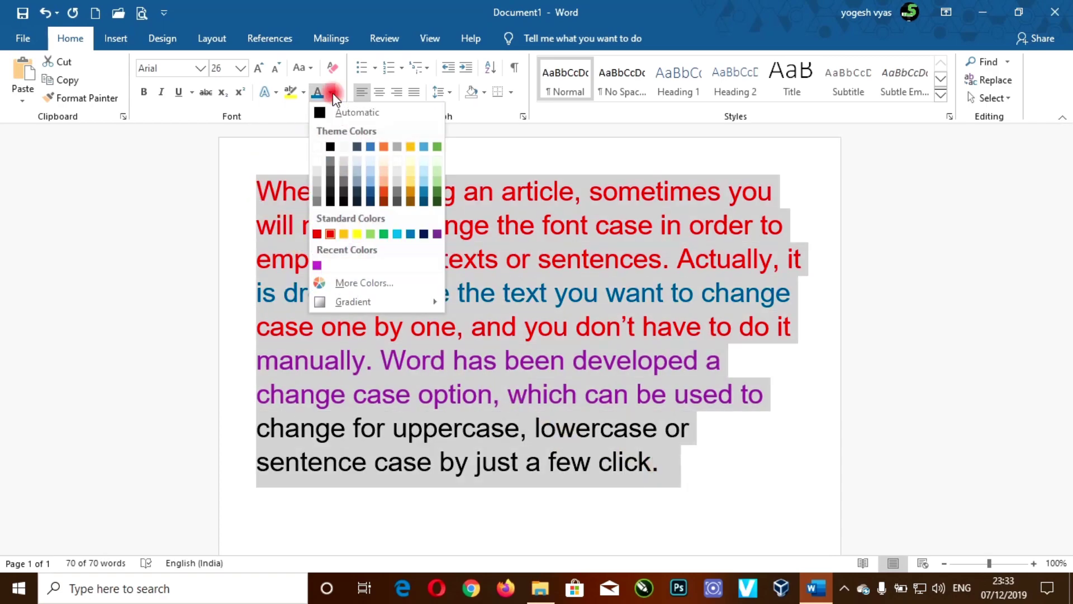
pyautogui.click(348, 111)
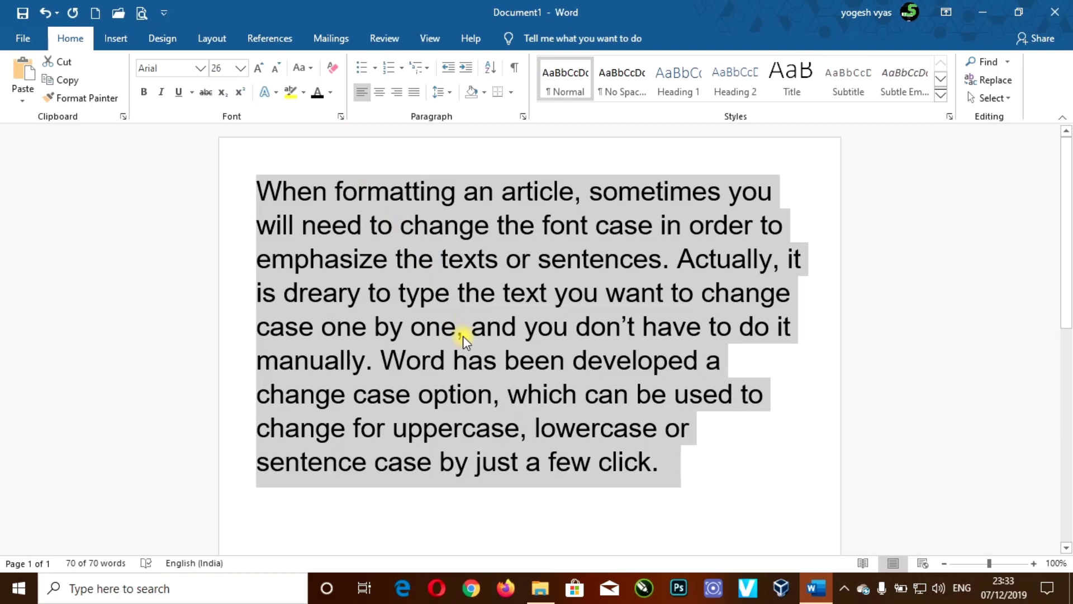
pyautogui.hotkey('ctrl', 'z')
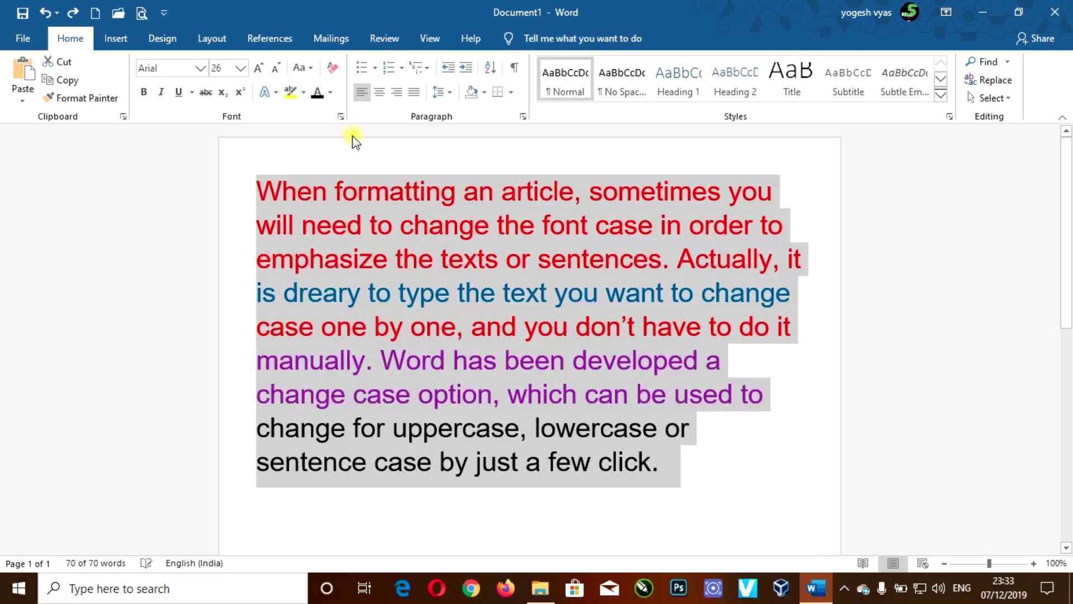
# - Clear all formatting, reapply the Arial font, and set the font colour to Automatic black
pyautogui.click(334, 69)
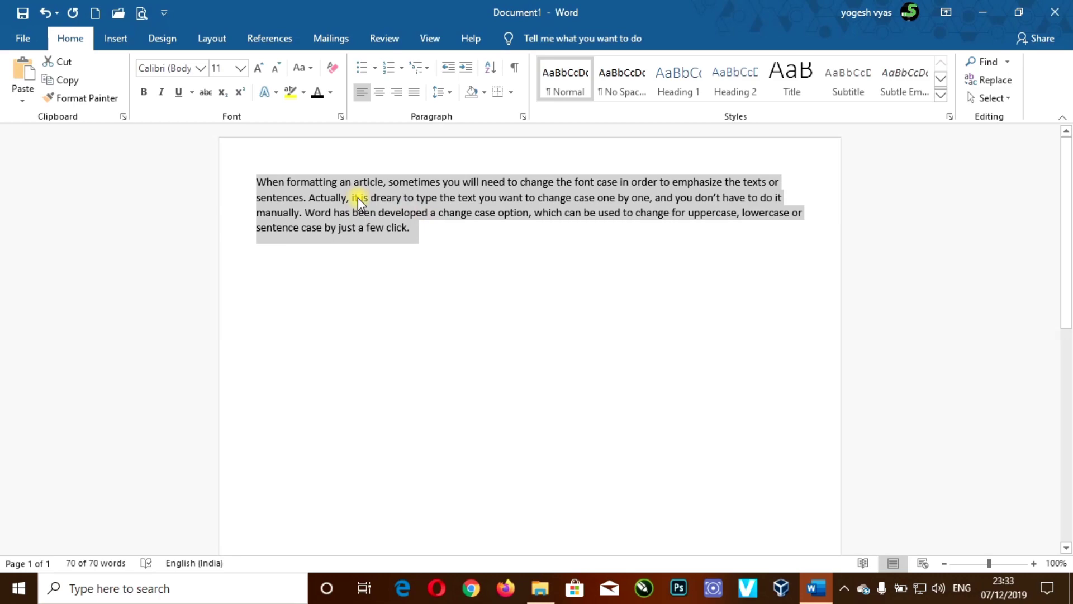
pyautogui.click(183, 69)
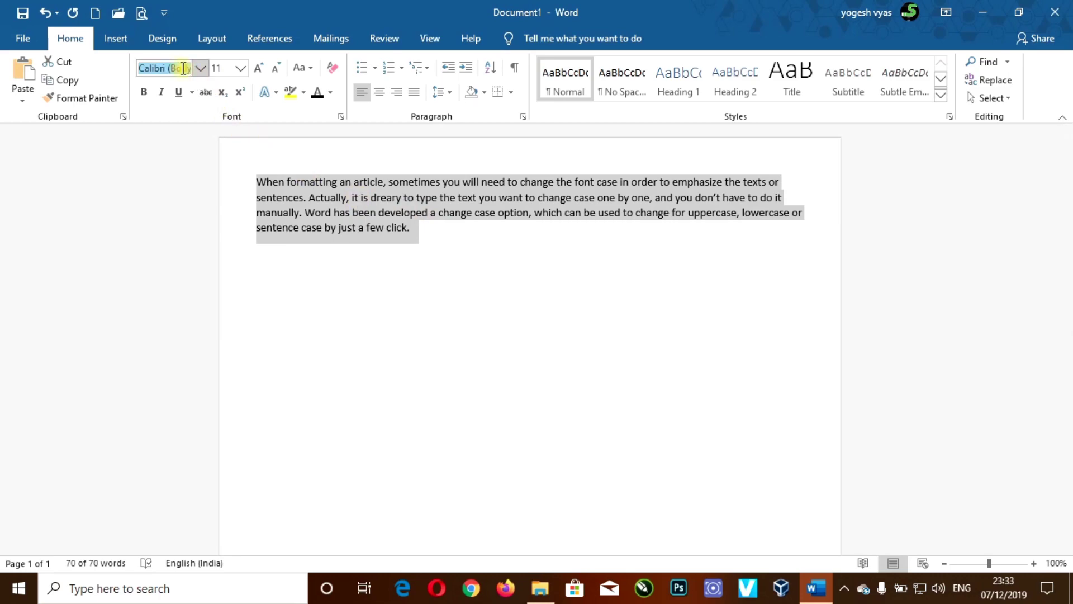
pyautogui.write('Arial')
pyautogui.press('Return')
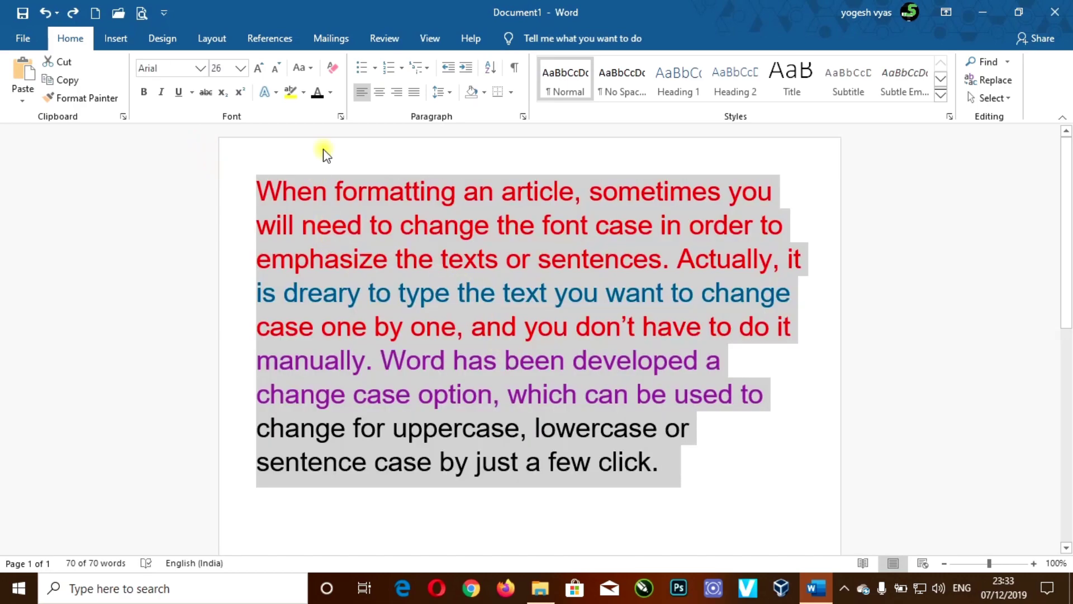
pyautogui.click(331, 92)
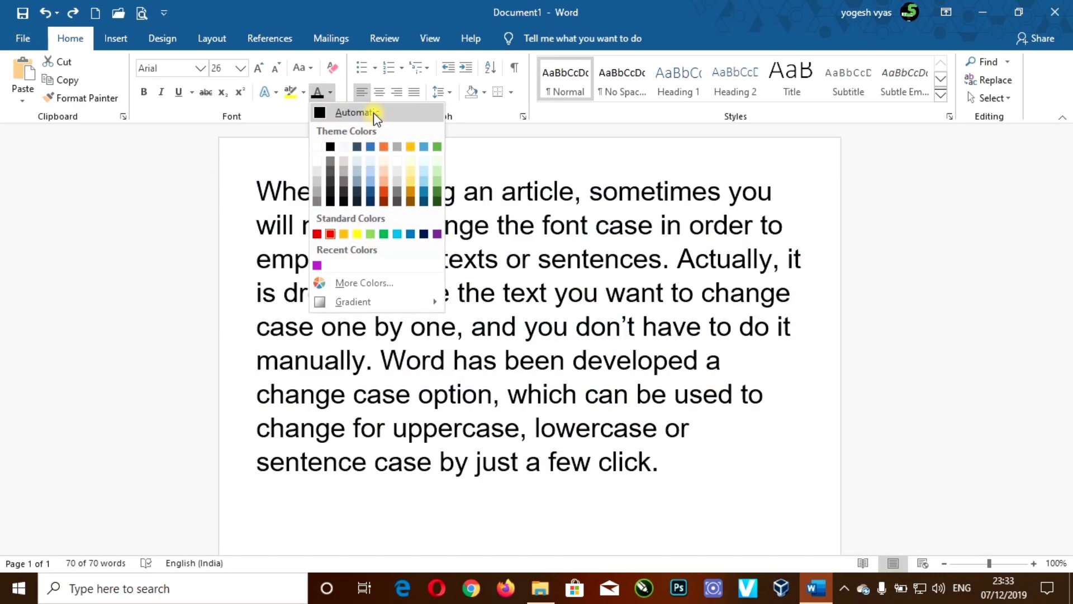
pyautogui.click(372, 112)
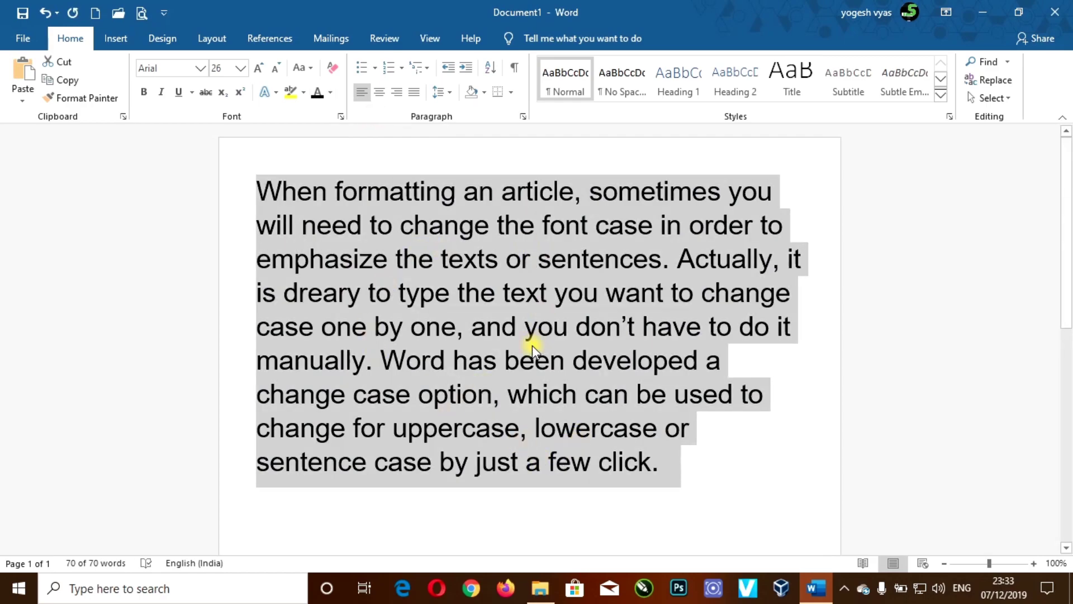
pyautogui.click(439, 296)
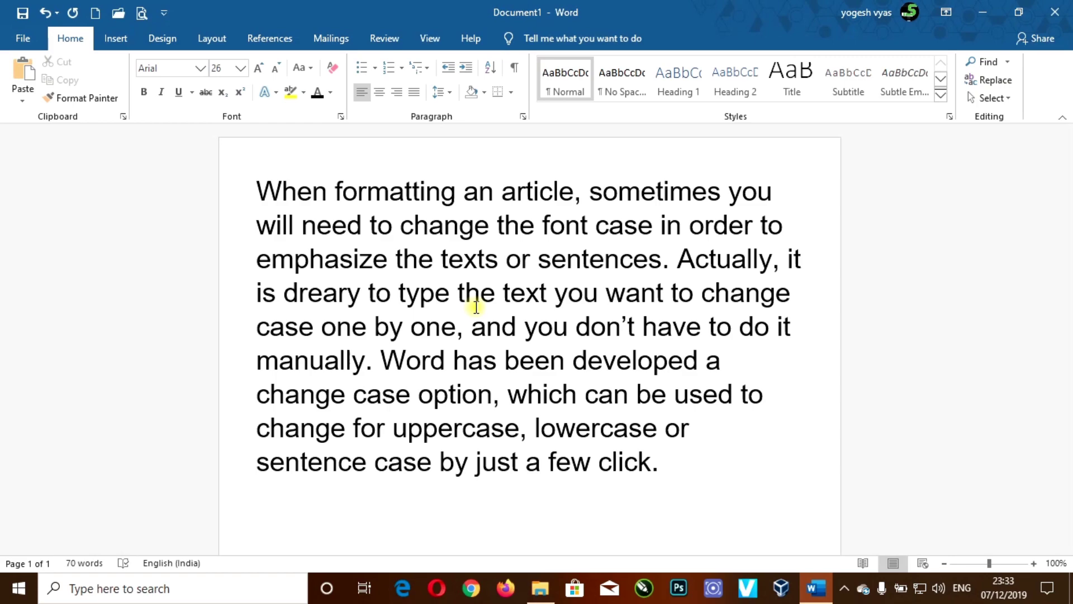
# - Give the word 'option' in the paragraph a yellow text highlight
pyautogui.click(420, 396)
pyautogui.moveTo(421, 395); pyautogui.dragTo(492, 398)
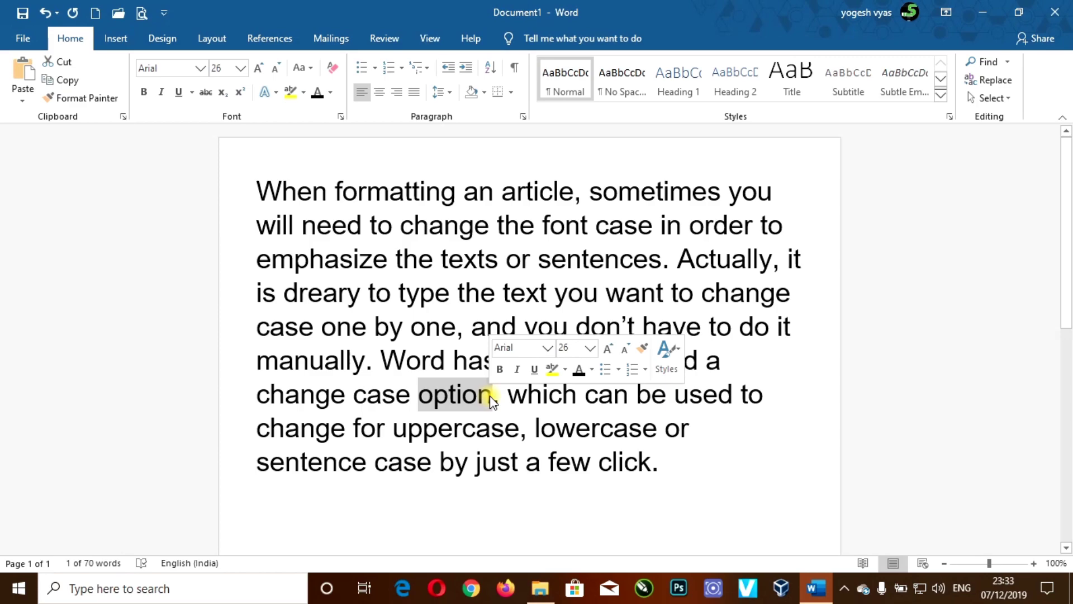
pyautogui.click(418, 391)
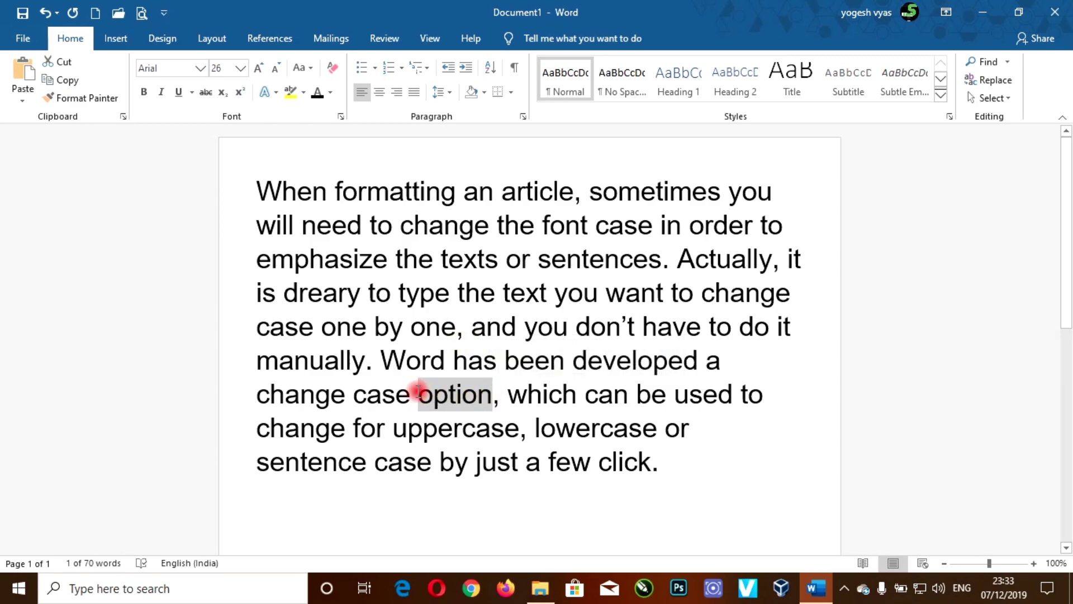
pyautogui.moveTo(418, 391); pyautogui.dragTo(491, 398)
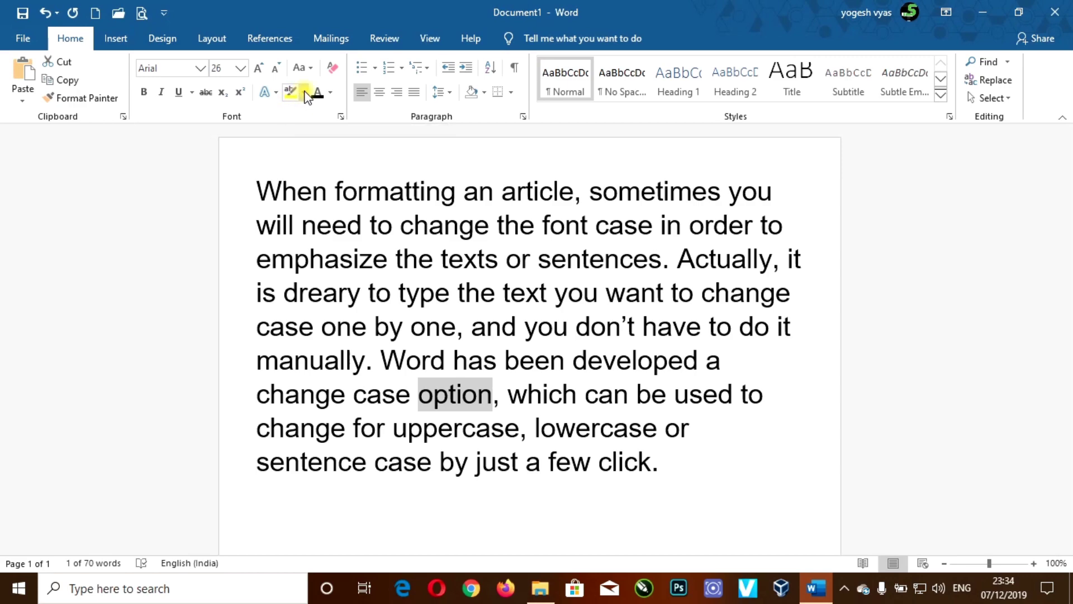
pyautogui.click(304, 92)
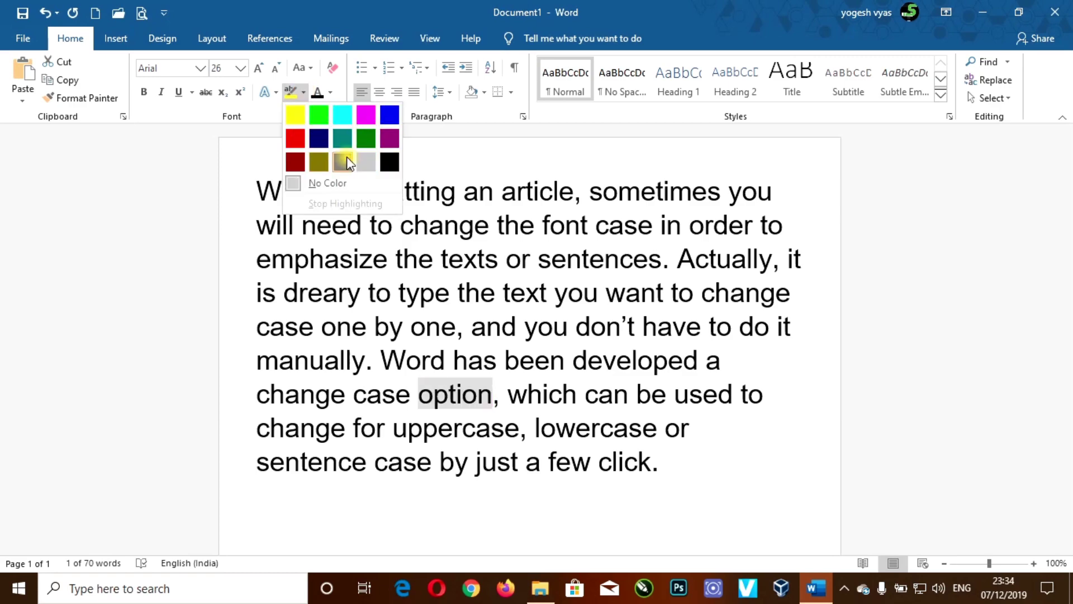
pyautogui.click(295, 115)
pyautogui.click(545, 405)
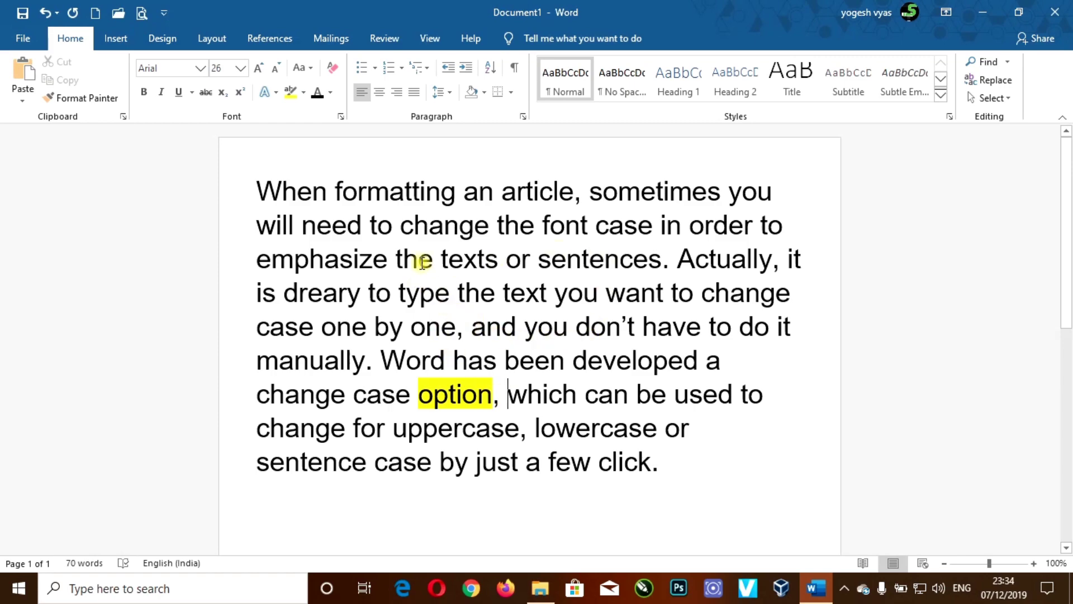
pyautogui.click(304, 95)
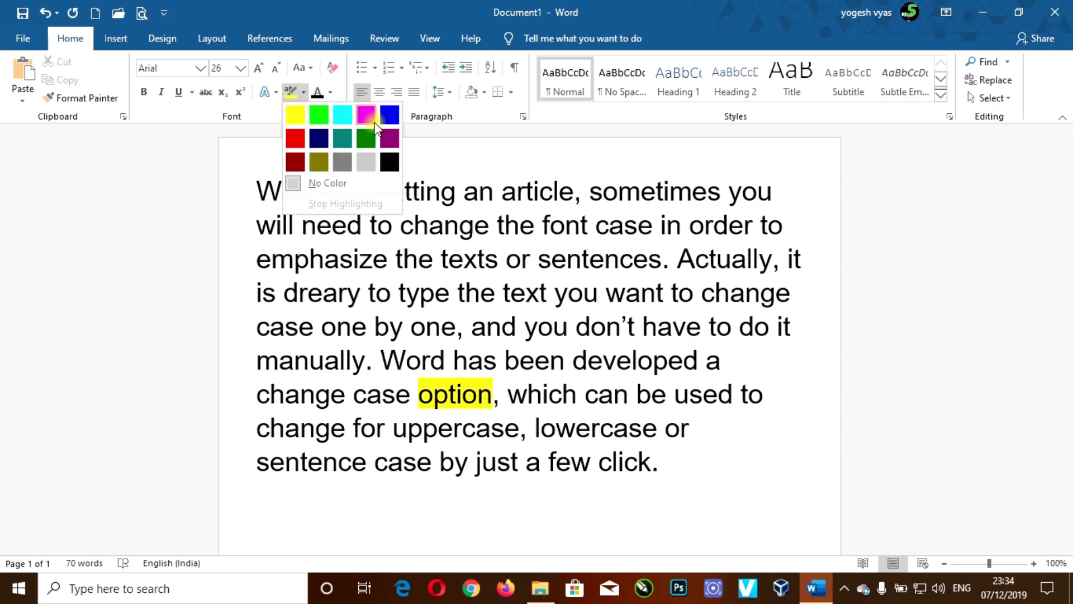
# - Highlight the words 'text', 'change' and the second 'change' in bright green
pyautogui.click(319, 116)
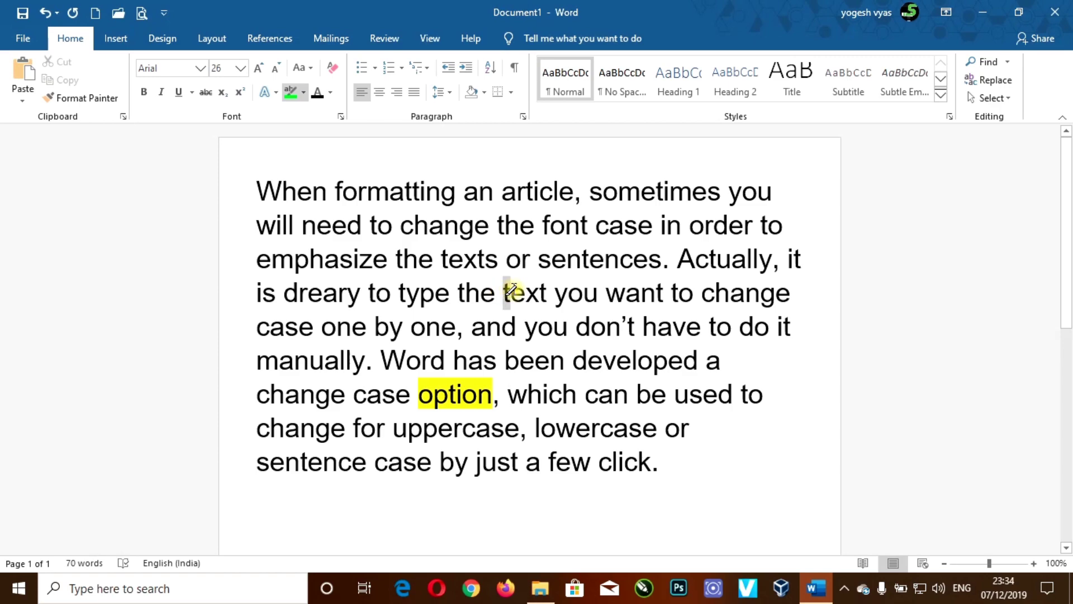
pyautogui.moveTo(503, 290); pyautogui.dragTo(547, 288)
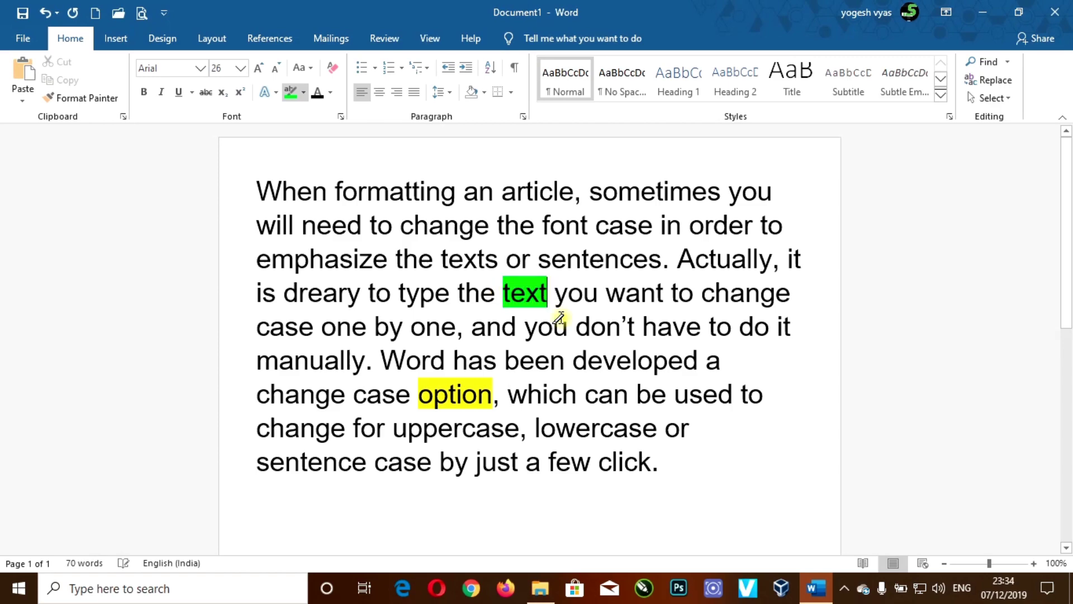
pyautogui.click(700, 291)
pyautogui.moveTo(700, 291); pyautogui.dragTo(790, 290)
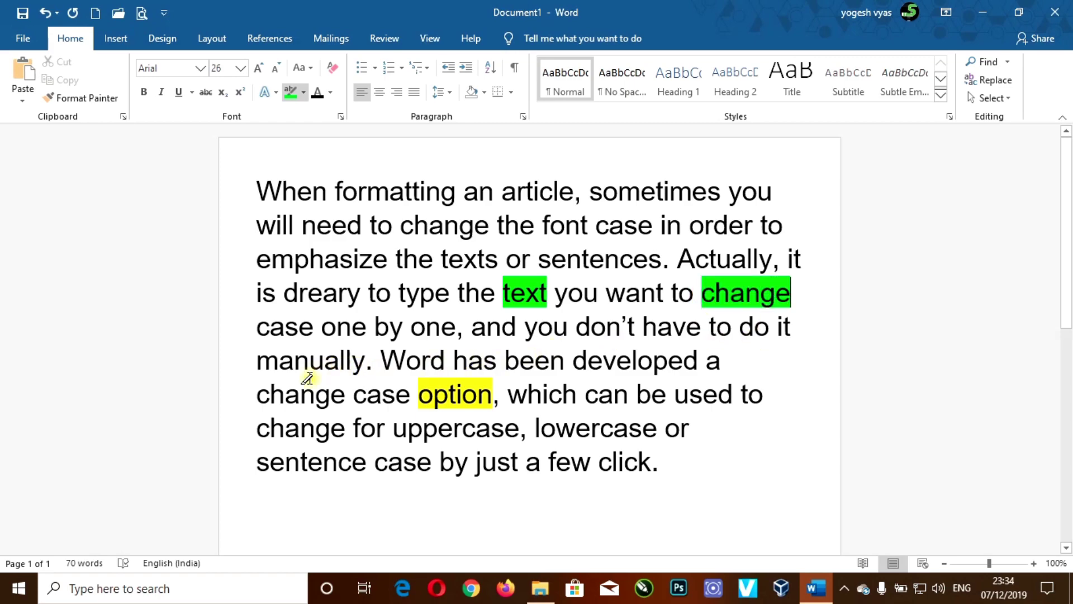
pyautogui.moveTo(254, 395); pyautogui.dragTo(346, 391)
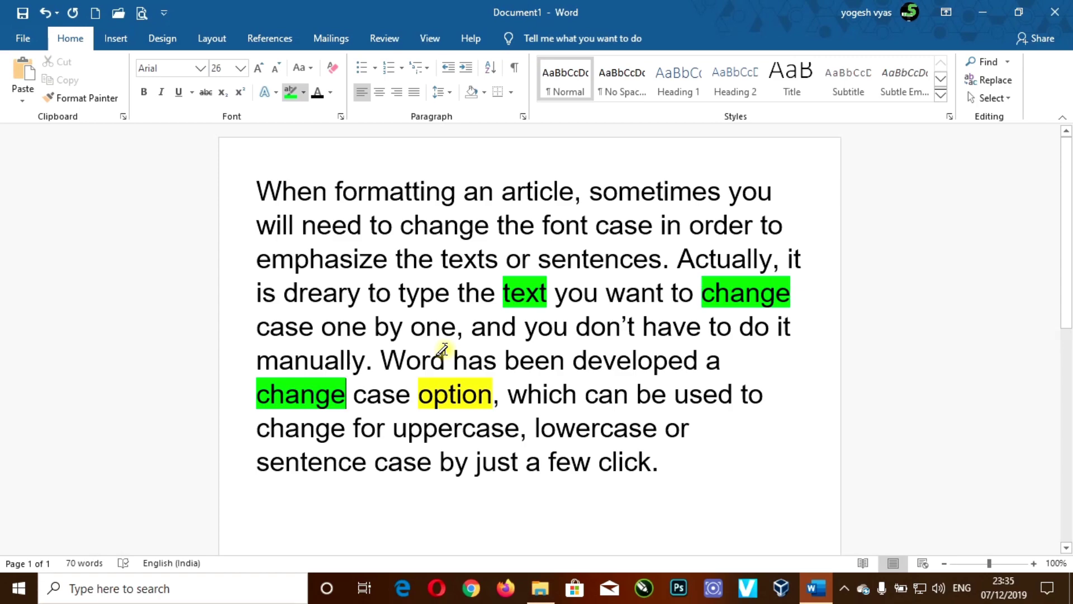
# - Remove every highlight from the paragraph using the No Color highlighter
pyautogui.click(307, 93)
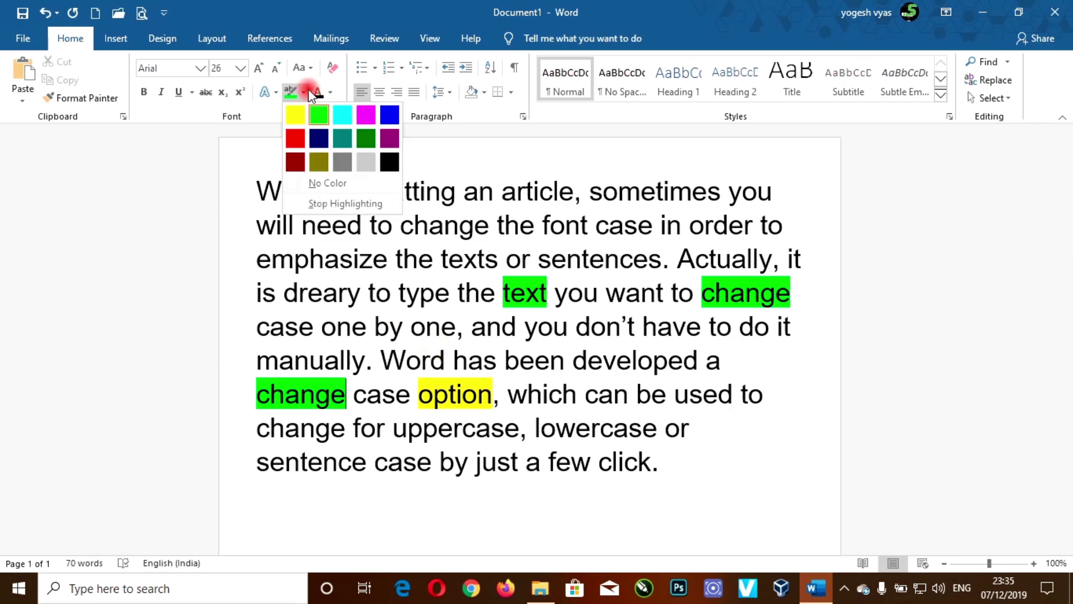
pyautogui.click(325, 182)
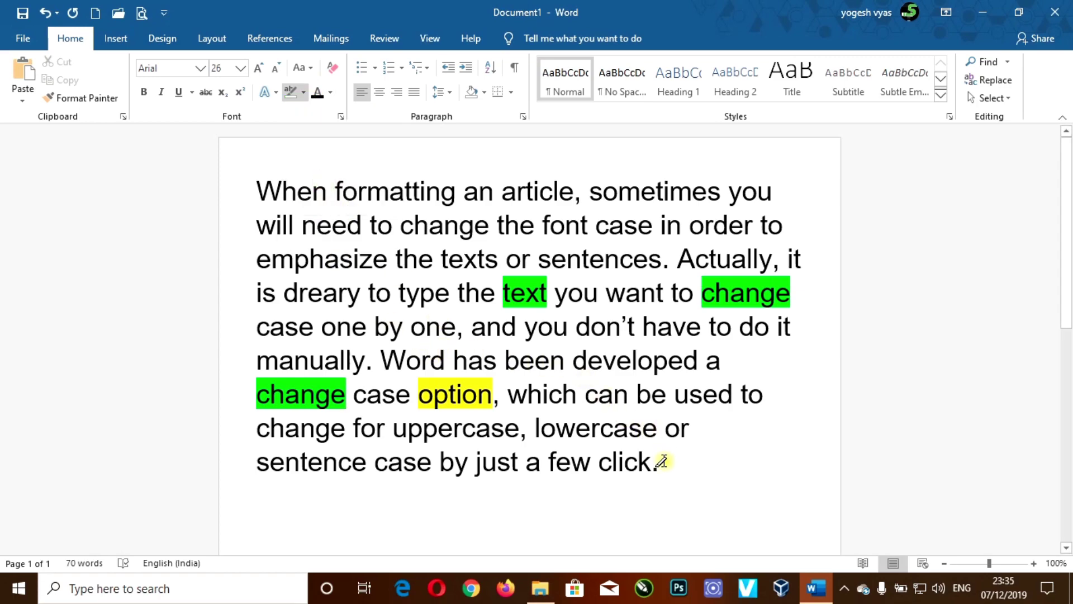
pyautogui.moveTo(661, 462); pyautogui.dragTo(261, 186)
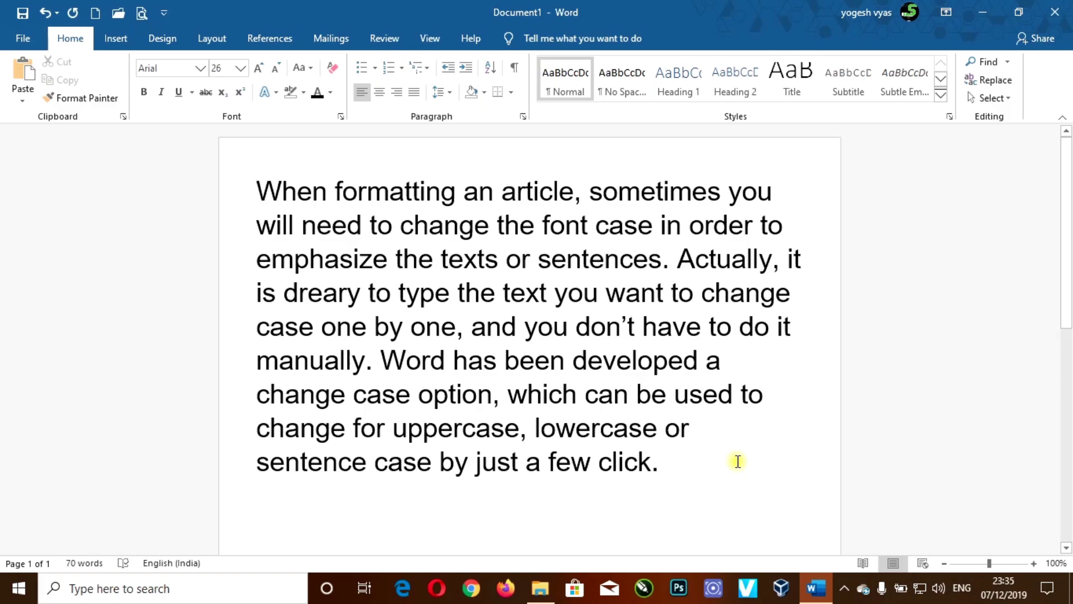
pyautogui.scroll(-3, 737, 461)
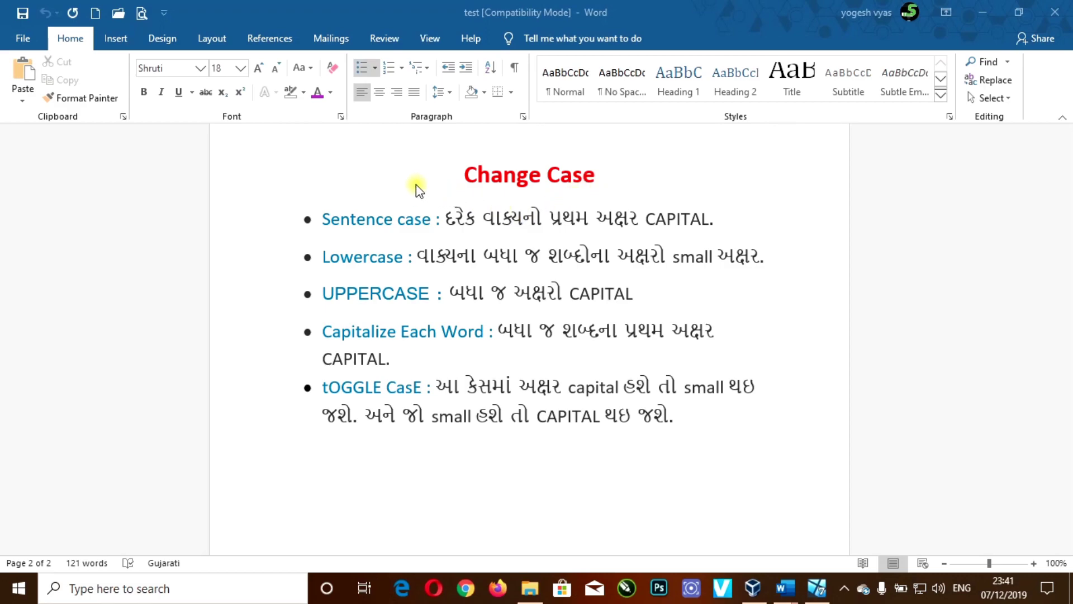
pyautogui.click(313, 73)
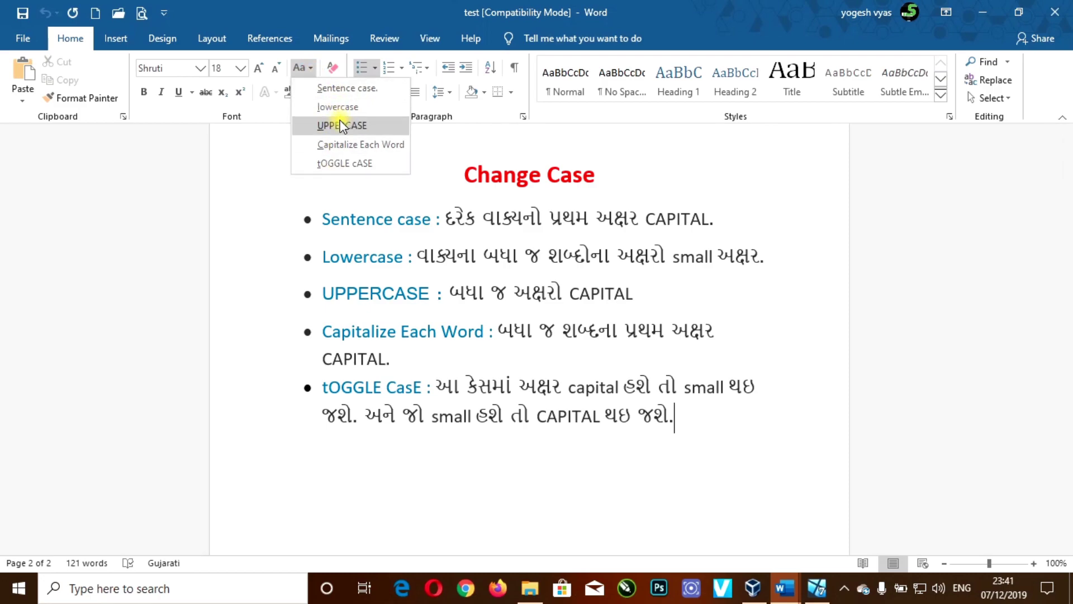
pyautogui.click(517, 235)
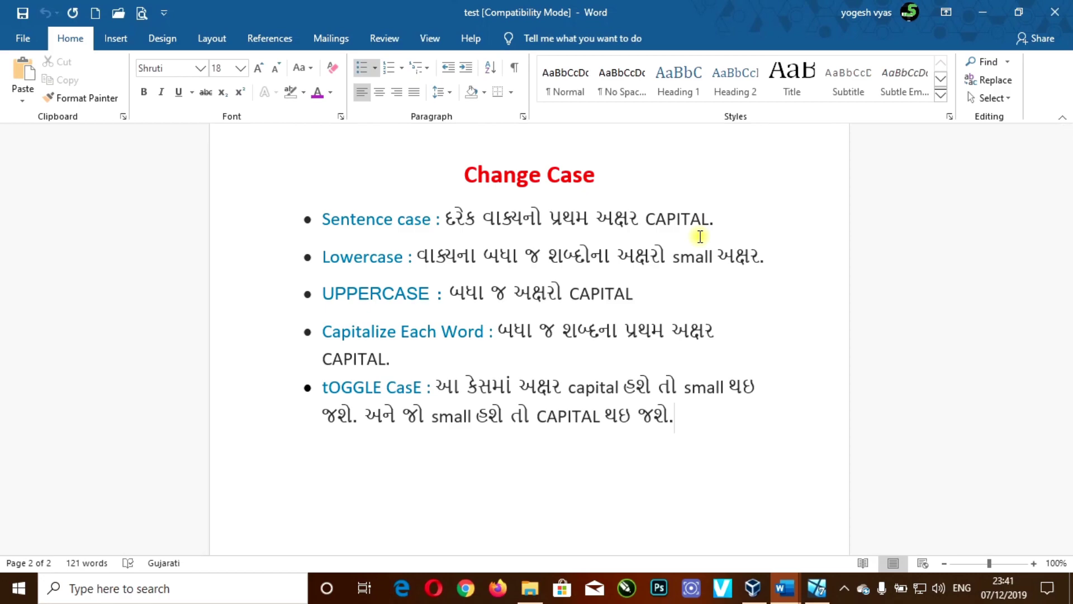
# - Lowercase the capital 'C' of 'Color' and the capital word 'A' in the line
pyautogui.scroll(3, 700, 236)
pyautogui.scroll(3, 699, 236)
pyautogui.scroll(3, 700, 237)
pyautogui.scroll(3, 699, 236)
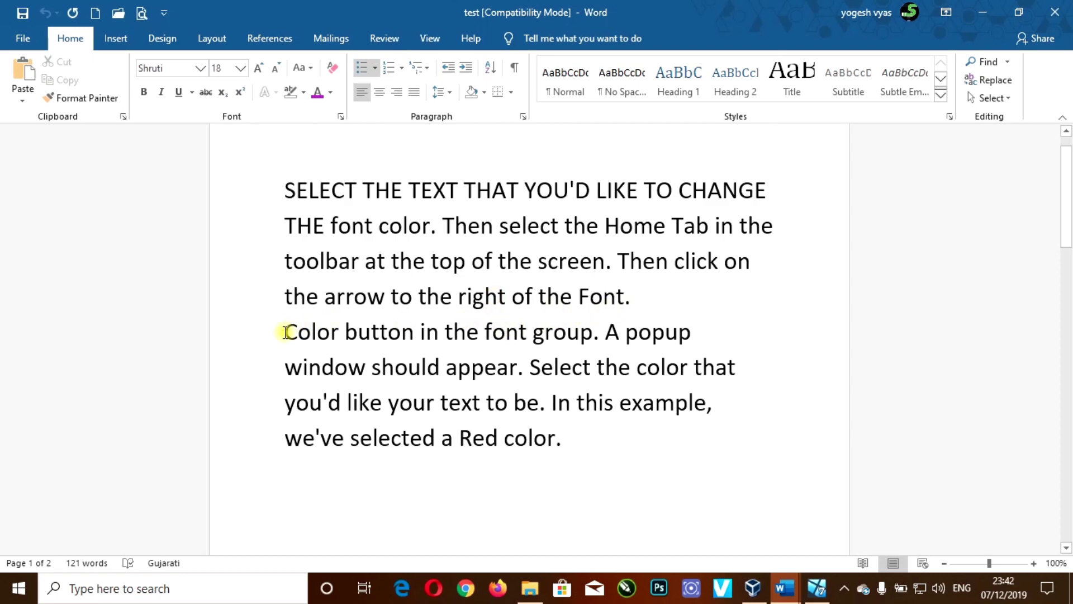
pyautogui.moveTo(288, 332); pyautogui.dragTo(299, 333)
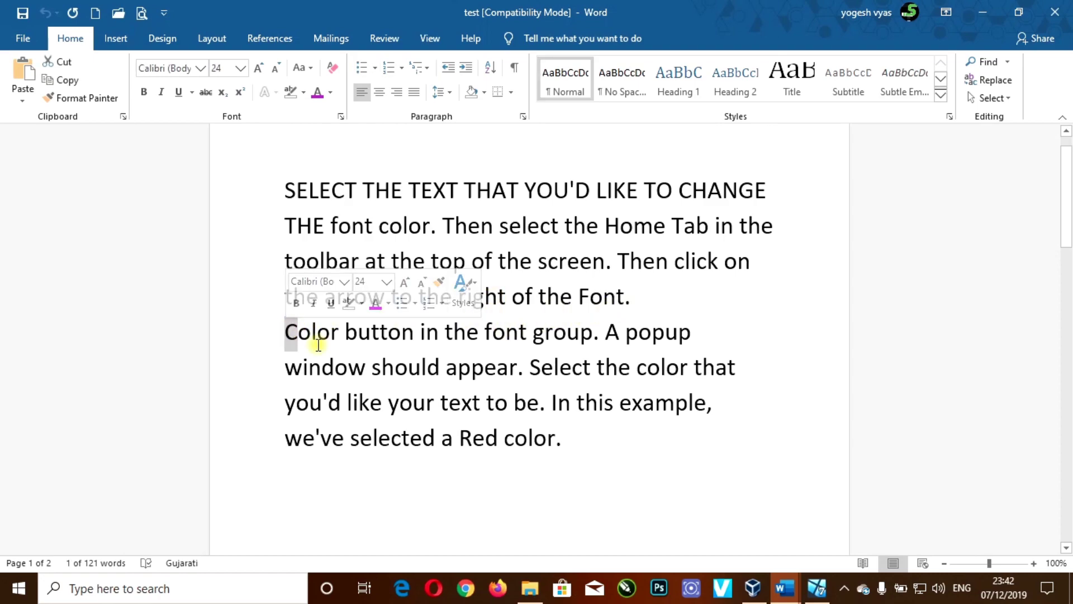
pyautogui.write('c')
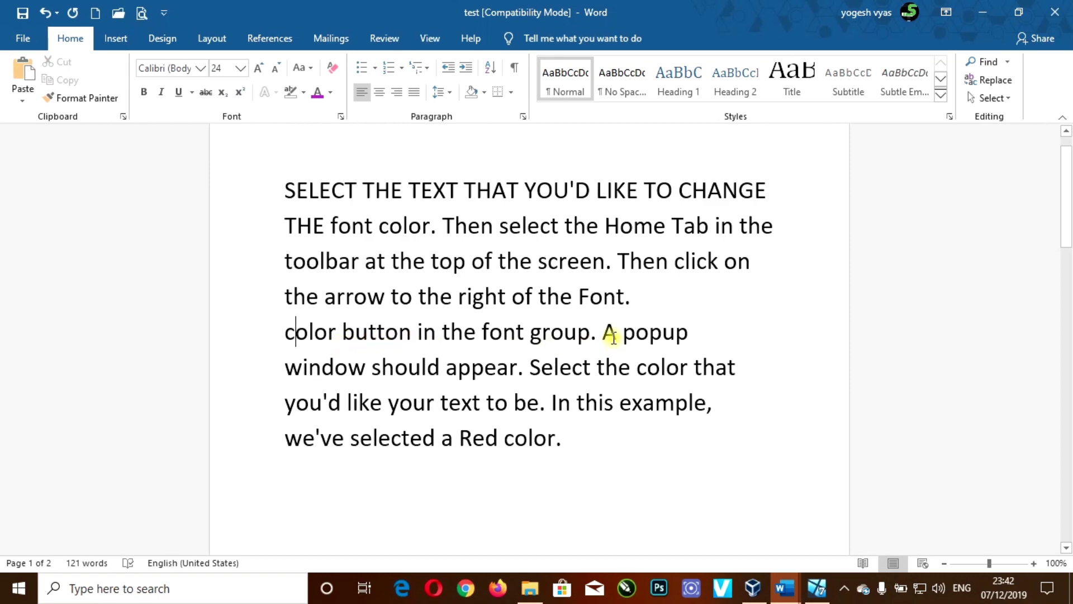
pyautogui.click(592, 337)
pyautogui.click(286, 334)
pyautogui.moveTo(360, 336); pyautogui.dragTo(689, 335)
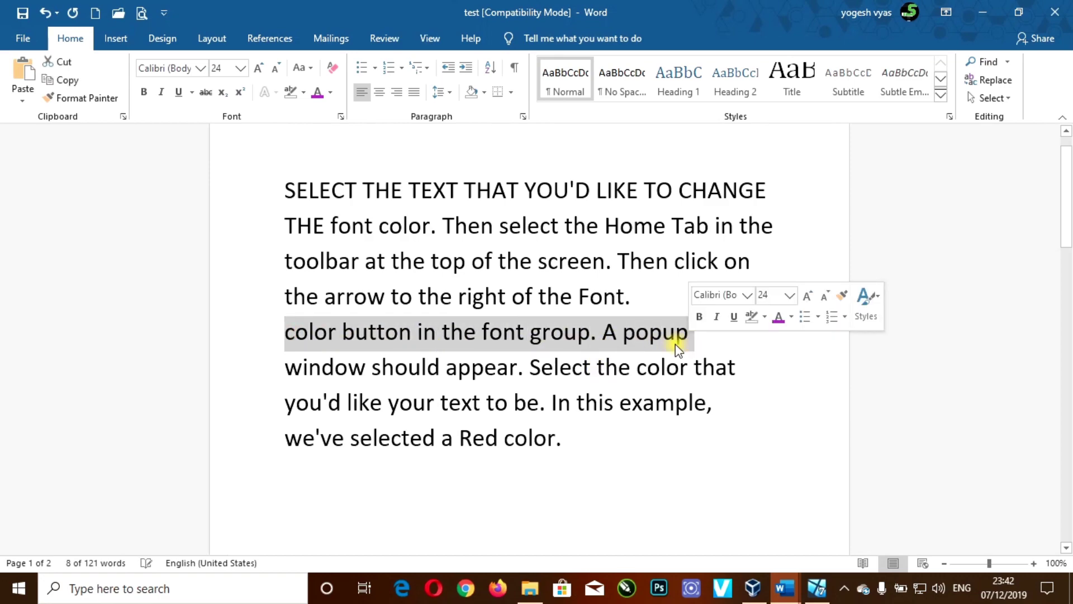
pyautogui.click(612, 335)
pyautogui.doubleClick(609, 336)
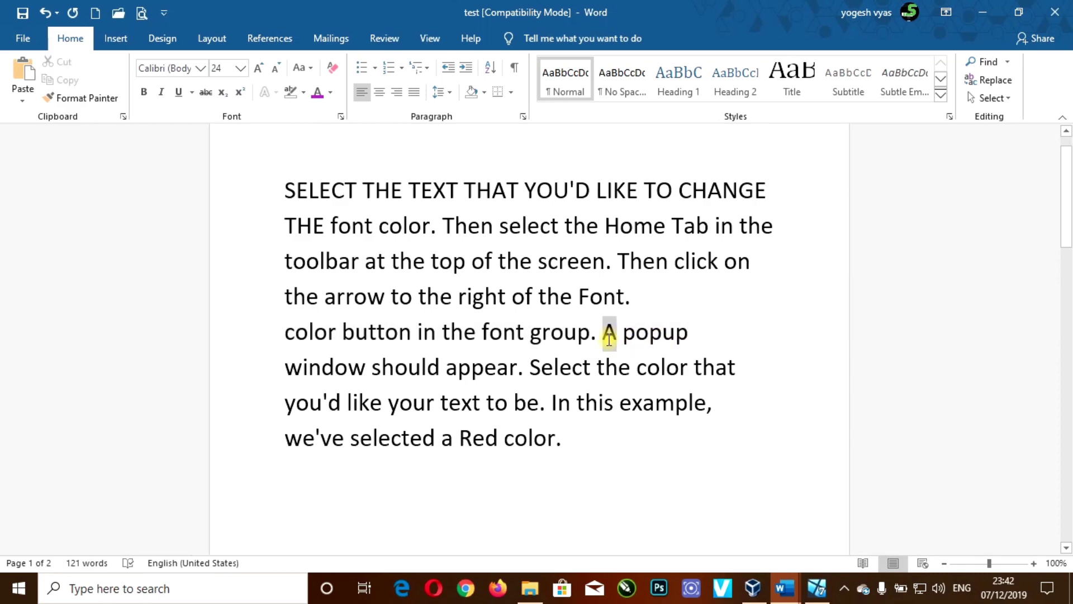
pyautogui.write('a')
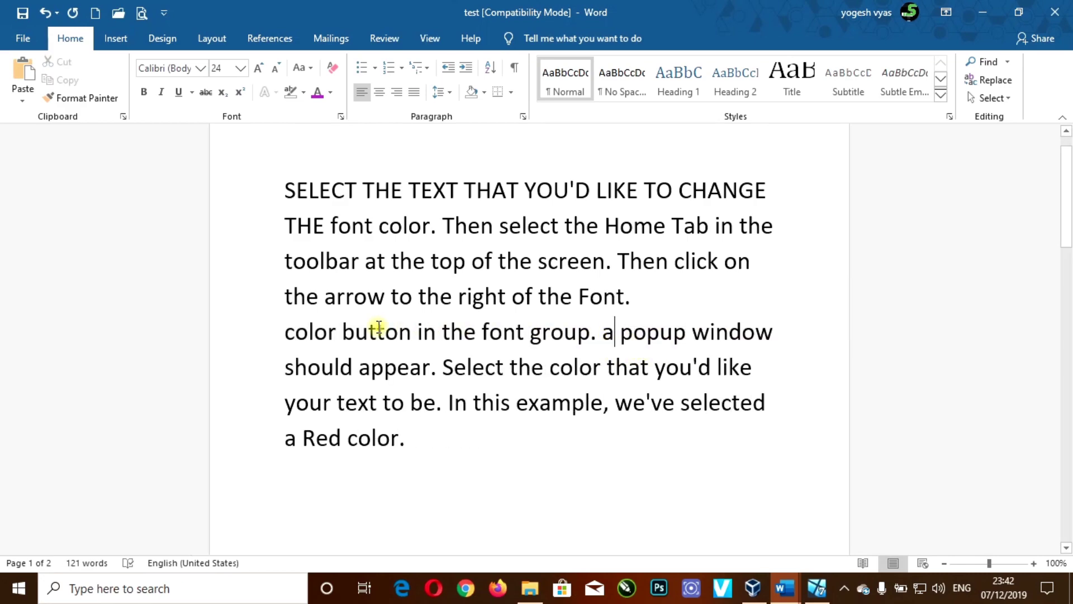
# - Apply Sentence case to the line from 'color' through 'popup window'
pyautogui.moveTo(287, 332); pyautogui.dragTo(746, 341)
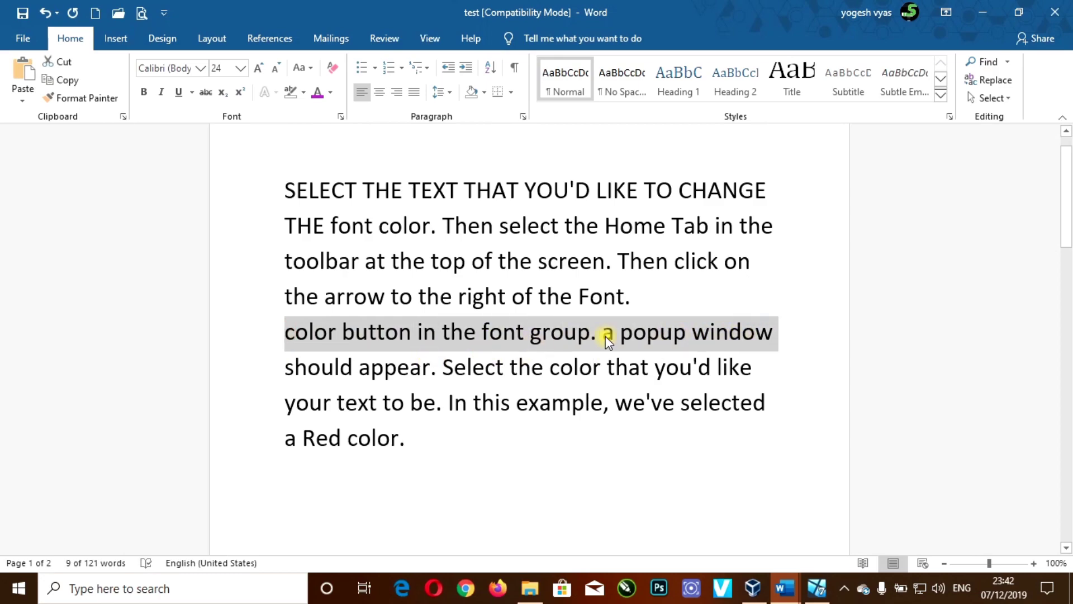
pyautogui.click(312, 68)
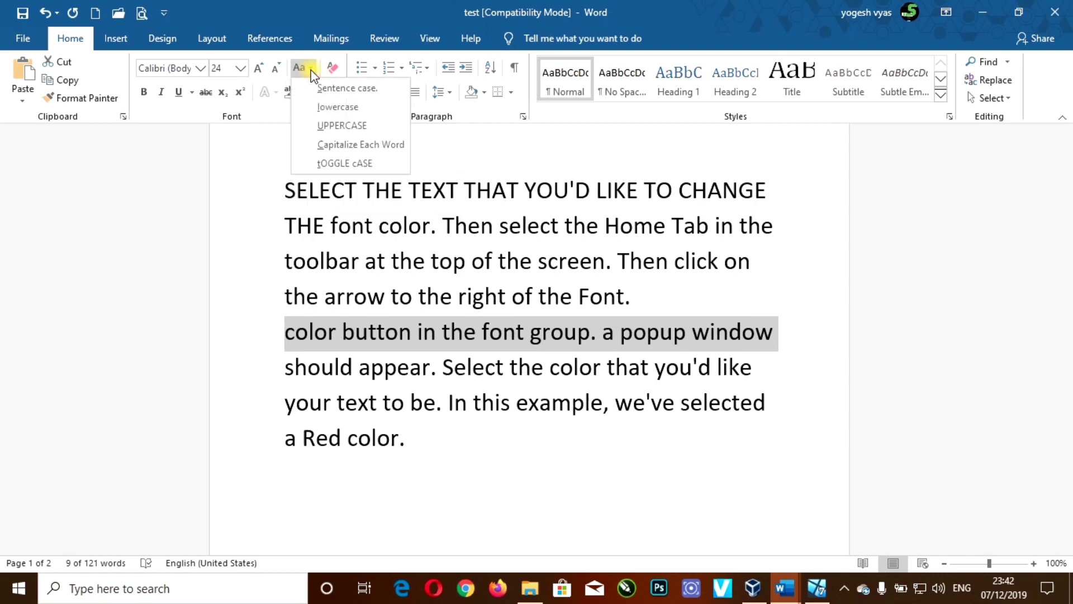
pyautogui.click(345, 89)
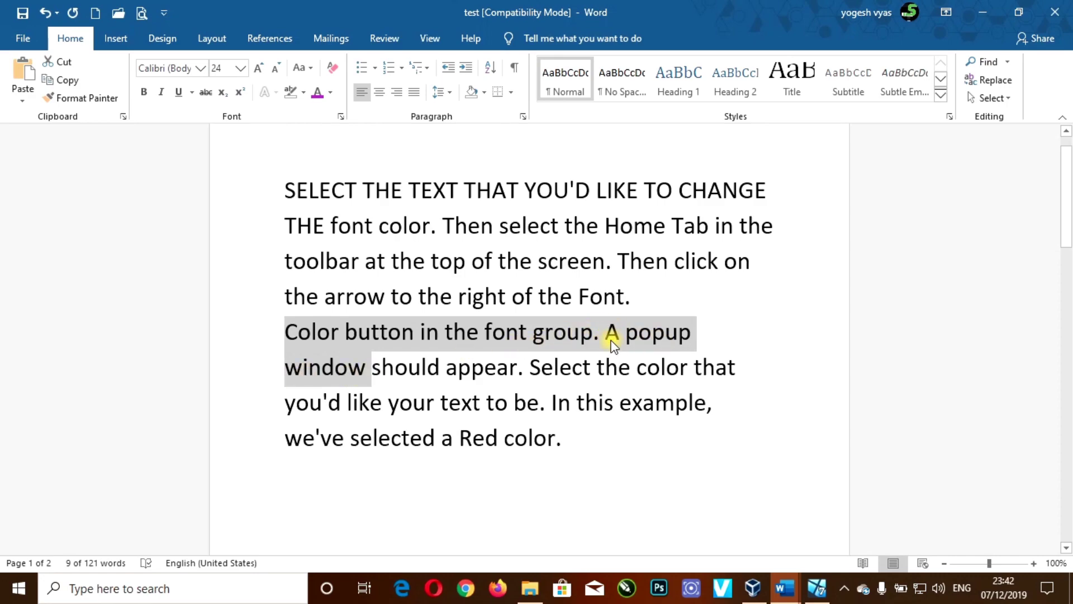
pyautogui.click(568, 367)
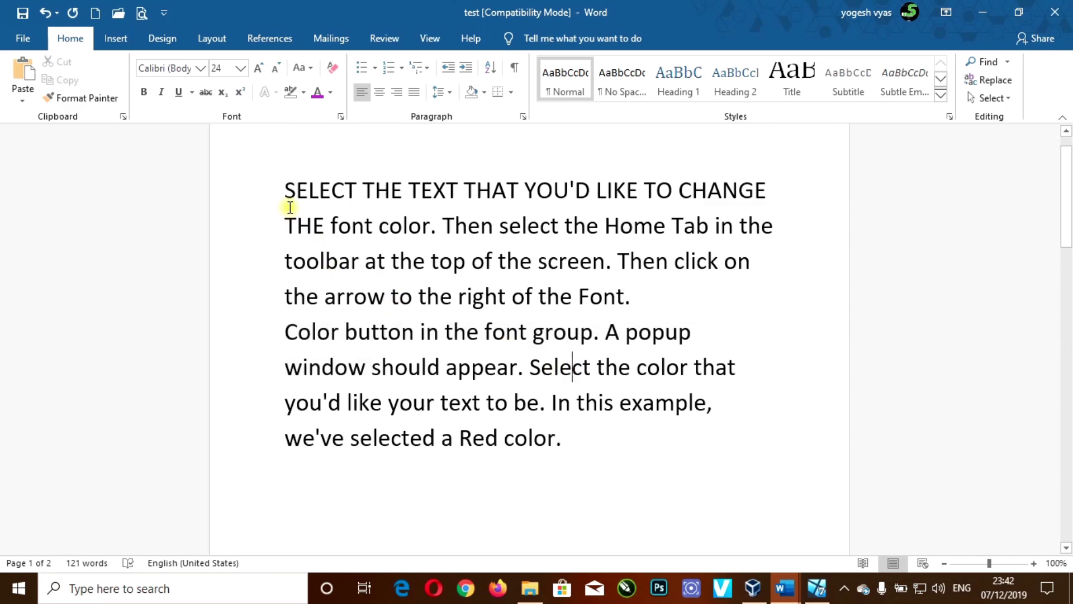
pyautogui.scroll(-5, 498, 346)
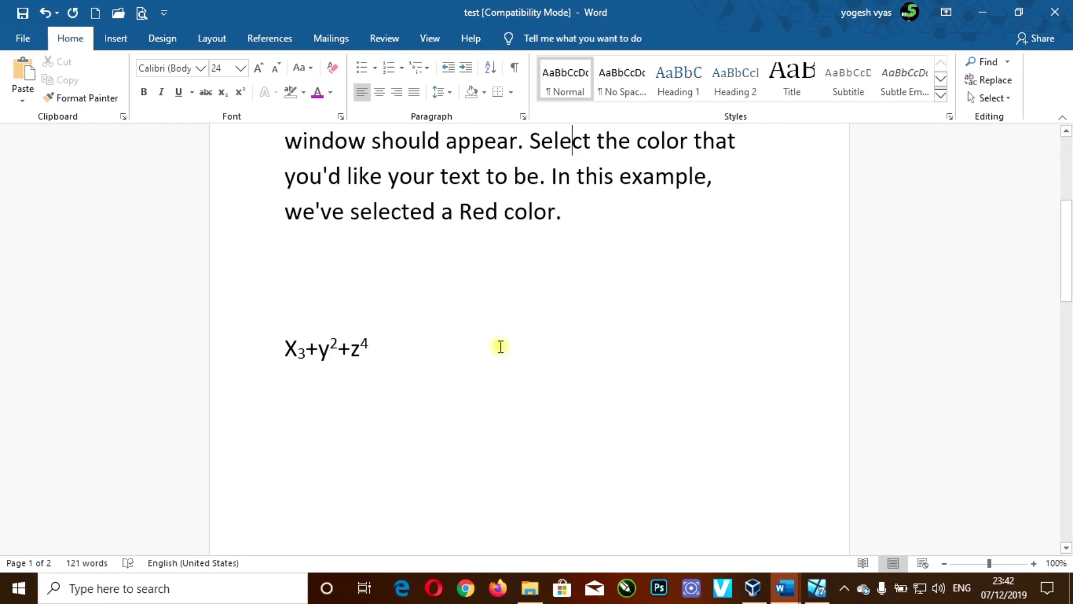
pyautogui.scroll(-5, 498, 347)
pyautogui.scroll(-5, 499, 347)
pyautogui.scroll(-2, 502, 350)
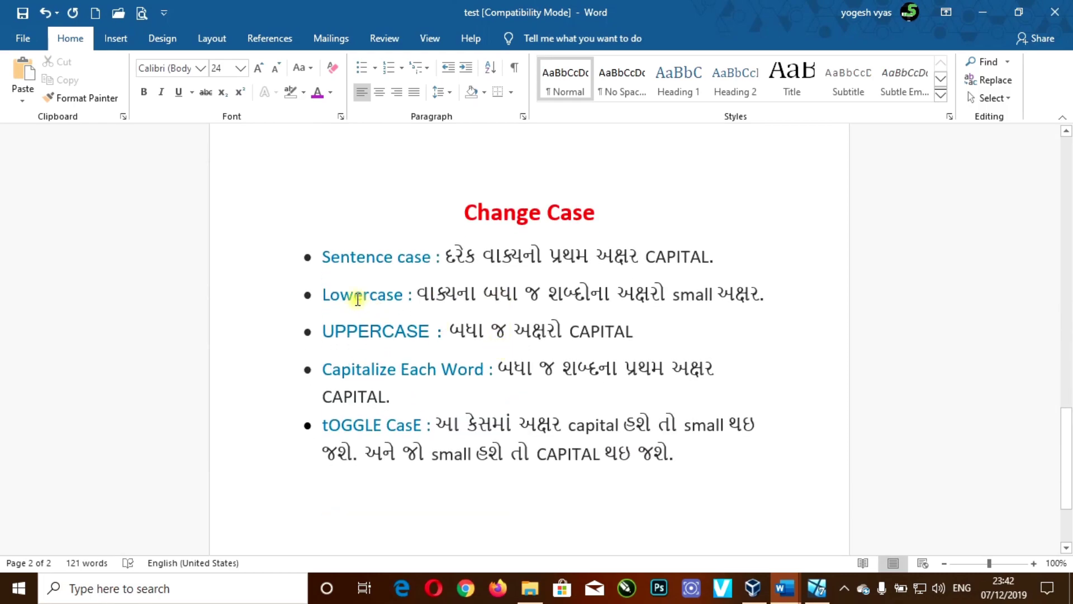
pyautogui.click(332, 295)
pyautogui.scroll(3, 414, 306)
pyautogui.scroll(5, 414, 307)
pyautogui.scroll(5, 411, 304)
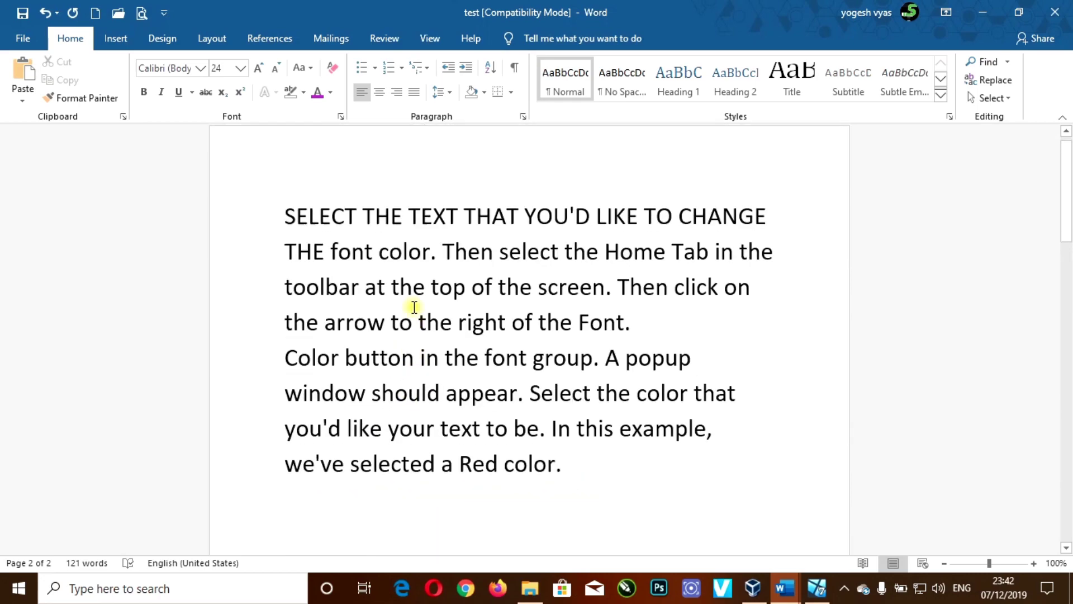
pyautogui.moveTo(285, 228); pyautogui.dragTo(741, 239)
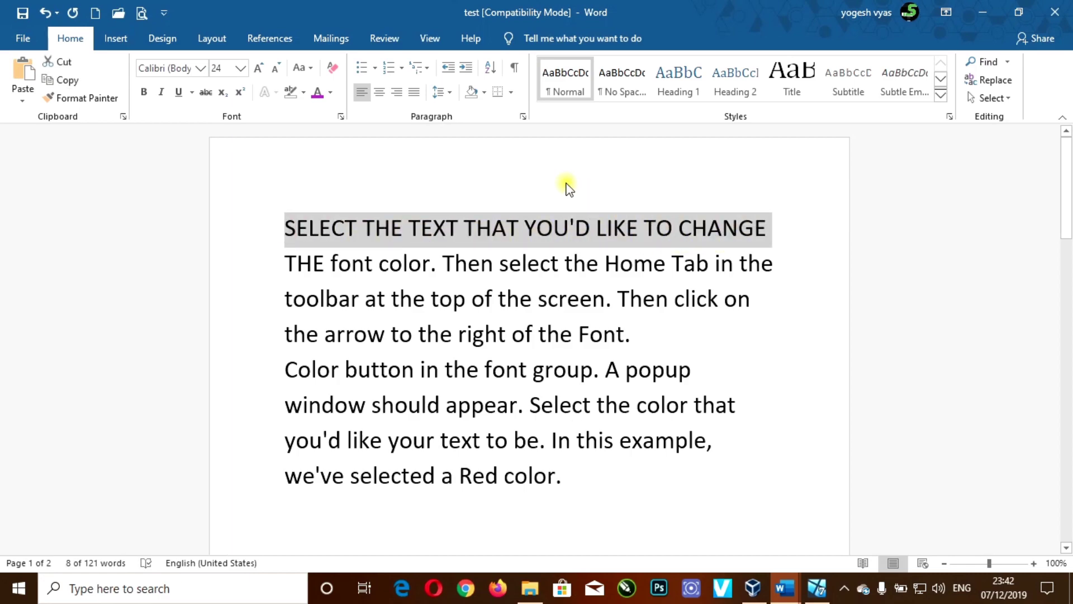
pyautogui.click(311, 67)
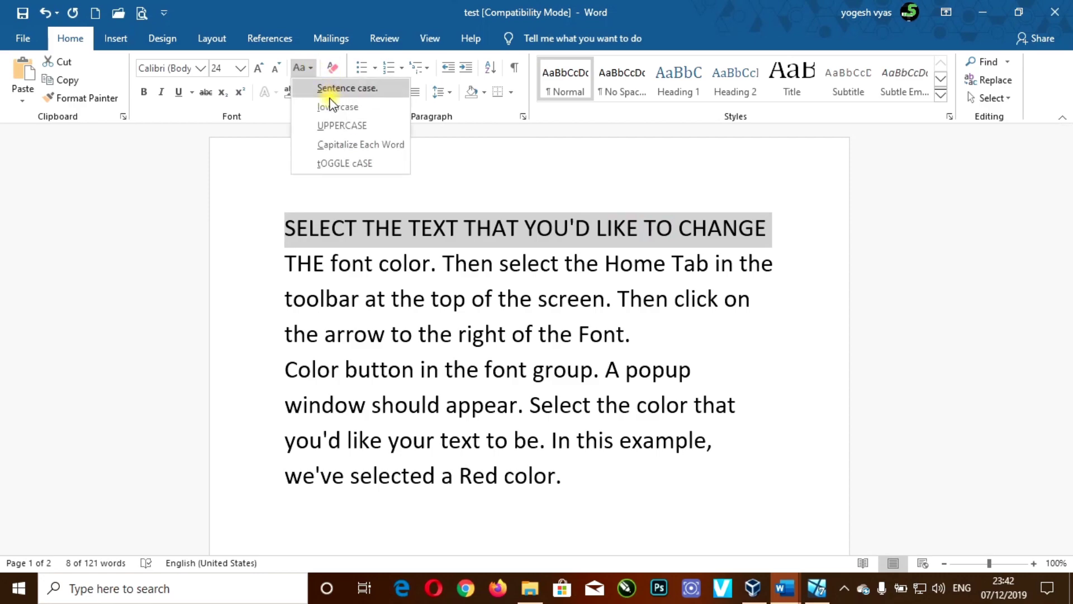
pyautogui.click(329, 108)
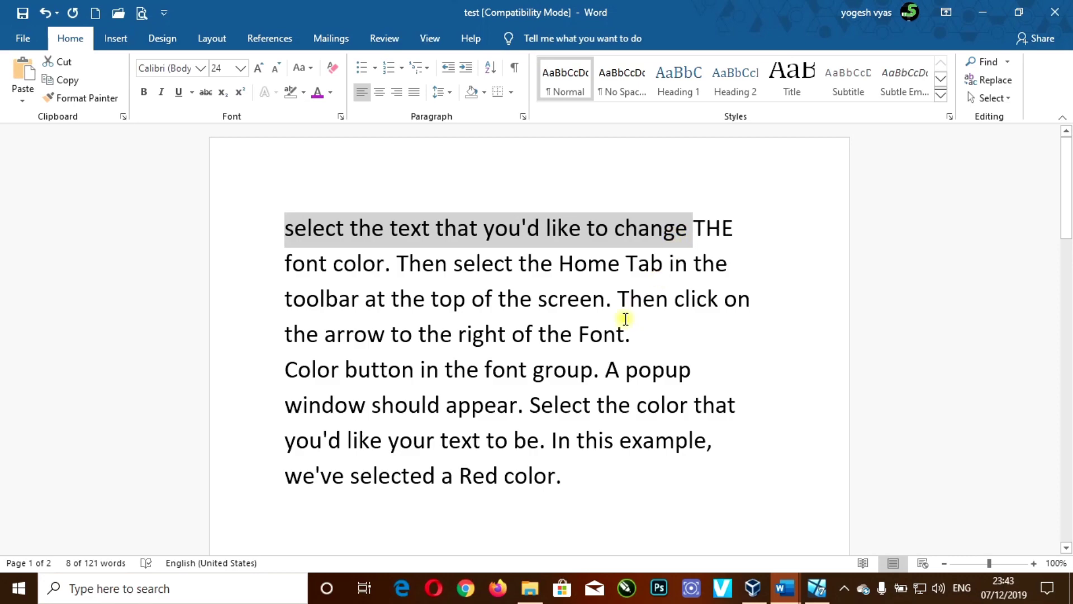
pyautogui.scroll(-5, 592, 345)
pyautogui.scroll(-5, 592, 345)
pyautogui.scroll(-5, 593, 345)
pyautogui.scroll(-5, 592, 344)
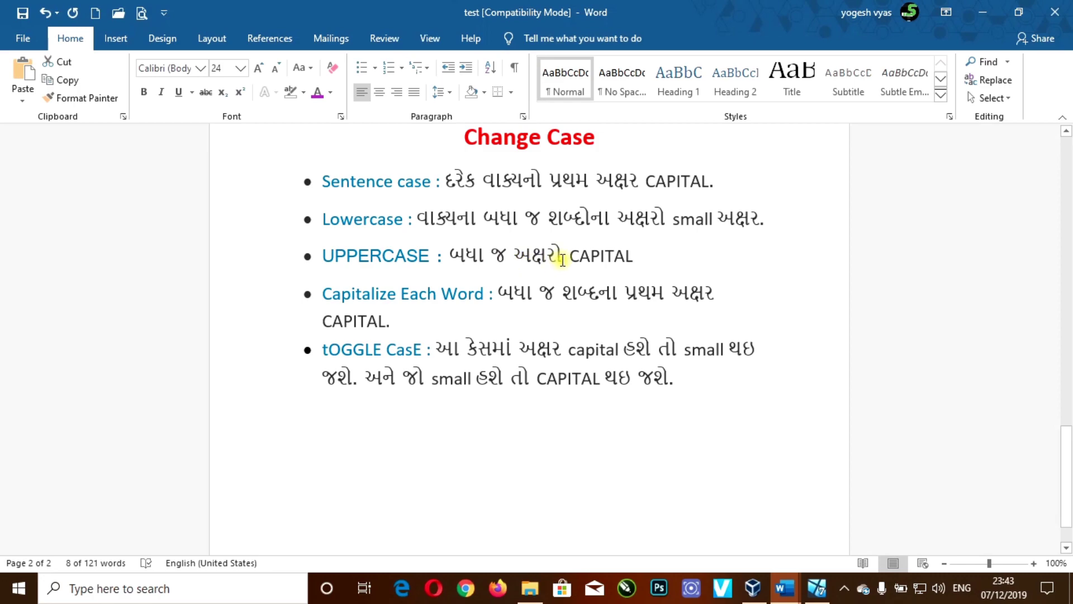
pyautogui.scroll(10, 521, 297)
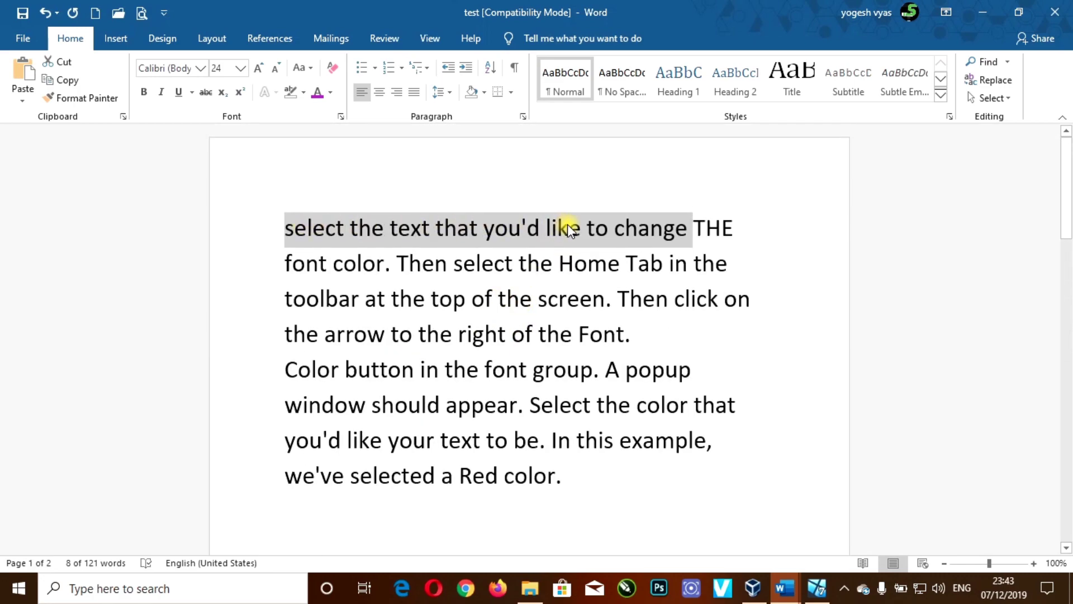
# - Change the selected opening phrase to UPPERCASE: 'SELECT THE TEXT THAT YOU'D LIKE TO CHANGE'
pyautogui.click(311, 67)
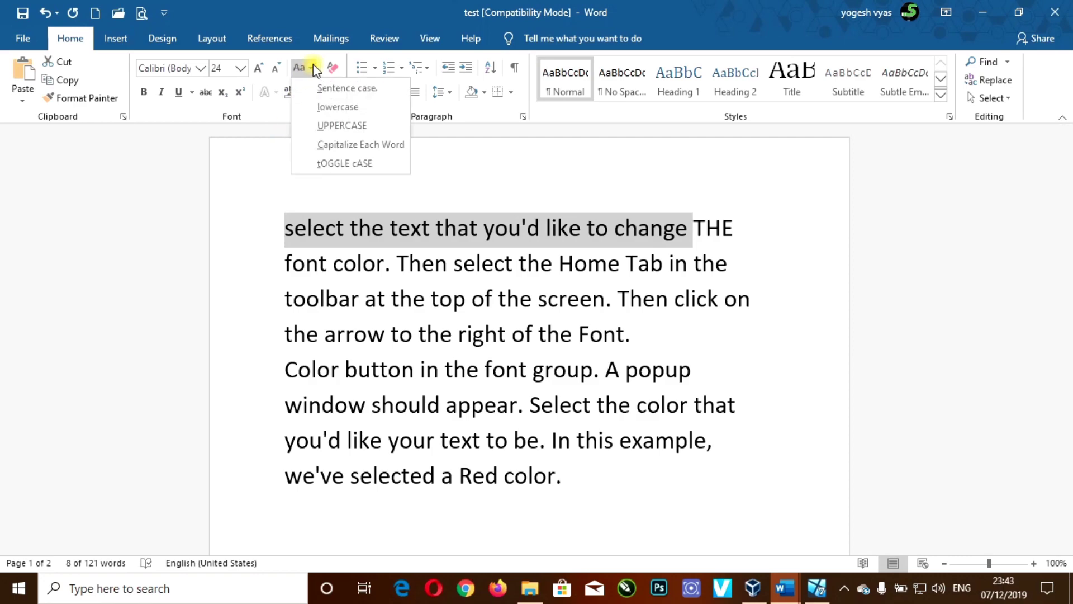
pyautogui.click(342, 126)
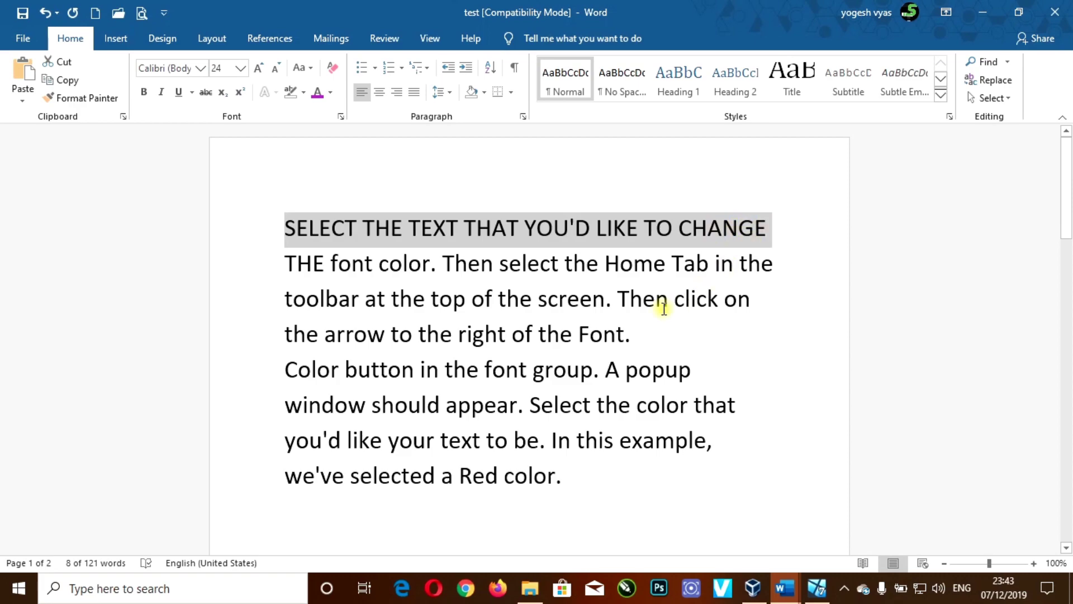
pyautogui.scroll(-5, 573, 316)
pyautogui.scroll(-5, 573, 319)
pyautogui.scroll(5, 573, 319)
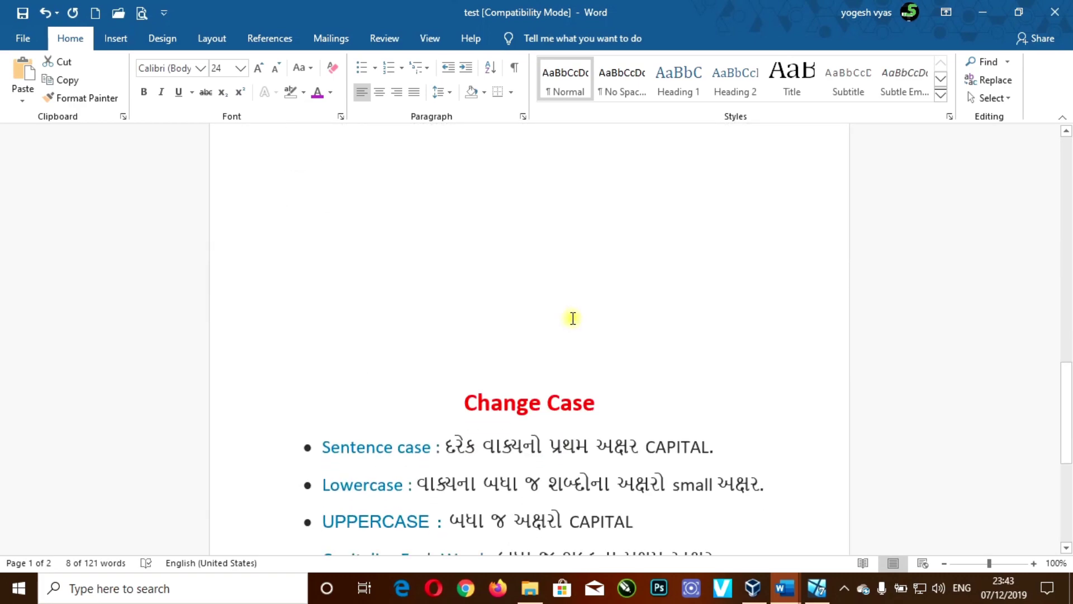
pyautogui.scroll(5, 573, 318)
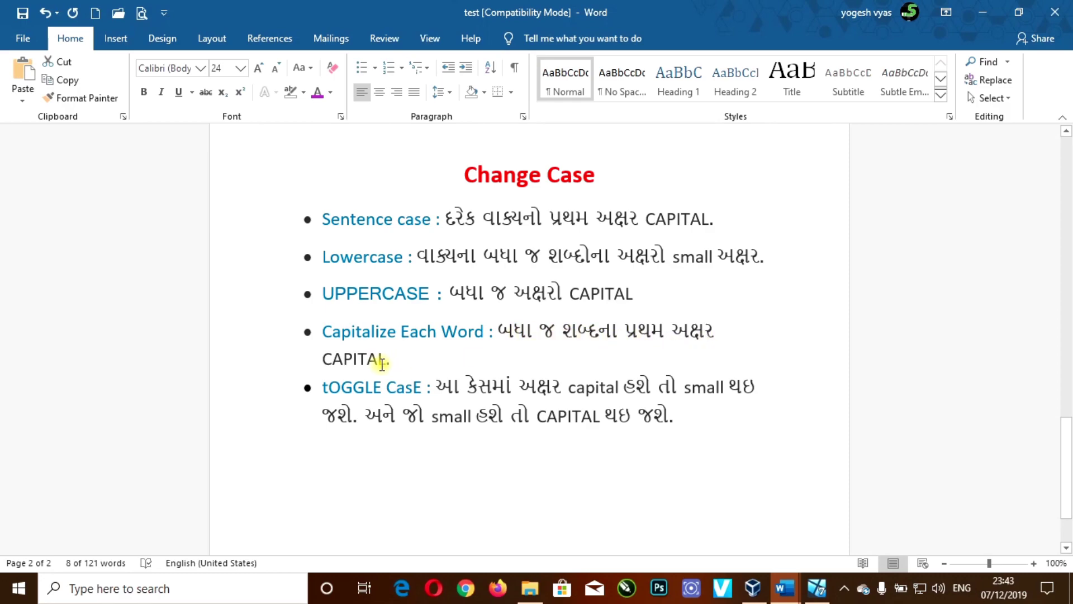
pyautogui.scroll(5, 438, 359)
pyautogui.scroll(5, 439, 359)
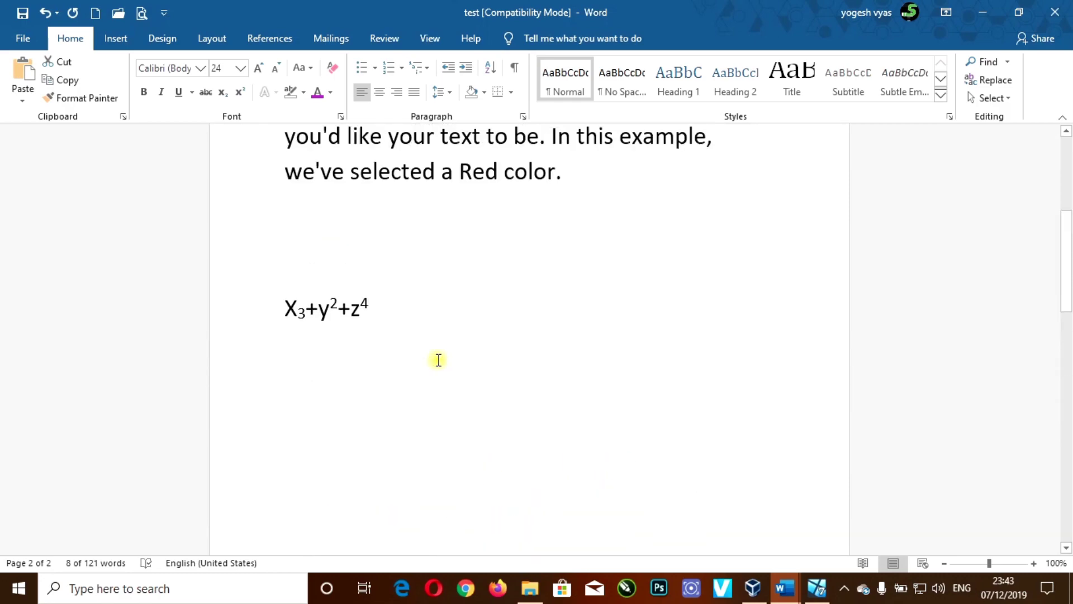
pyautogui.scroll(5, 439, 359)
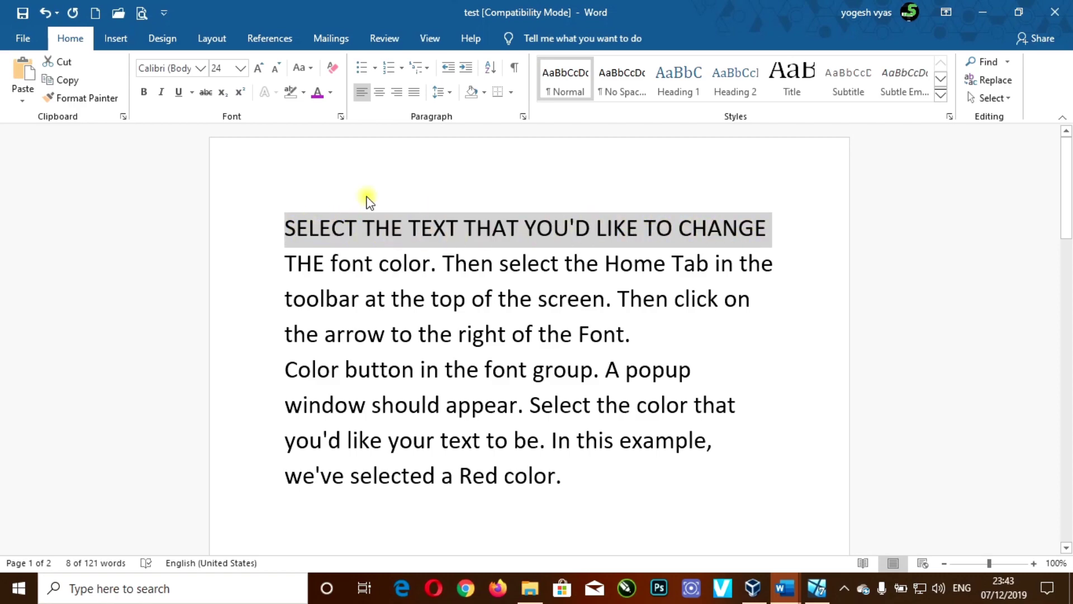
# - Apply Capitalize Each Word so the phrase reads 'Select The Text That You'd Like To Change'
pyautogui.click(311, 70)
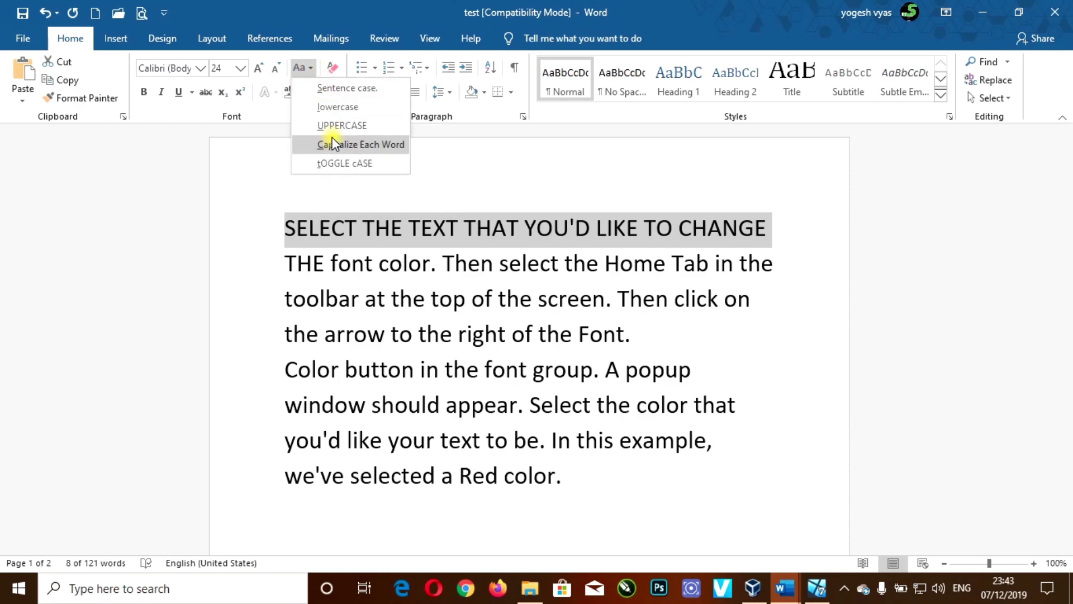
pyautogui.click(363, 147)
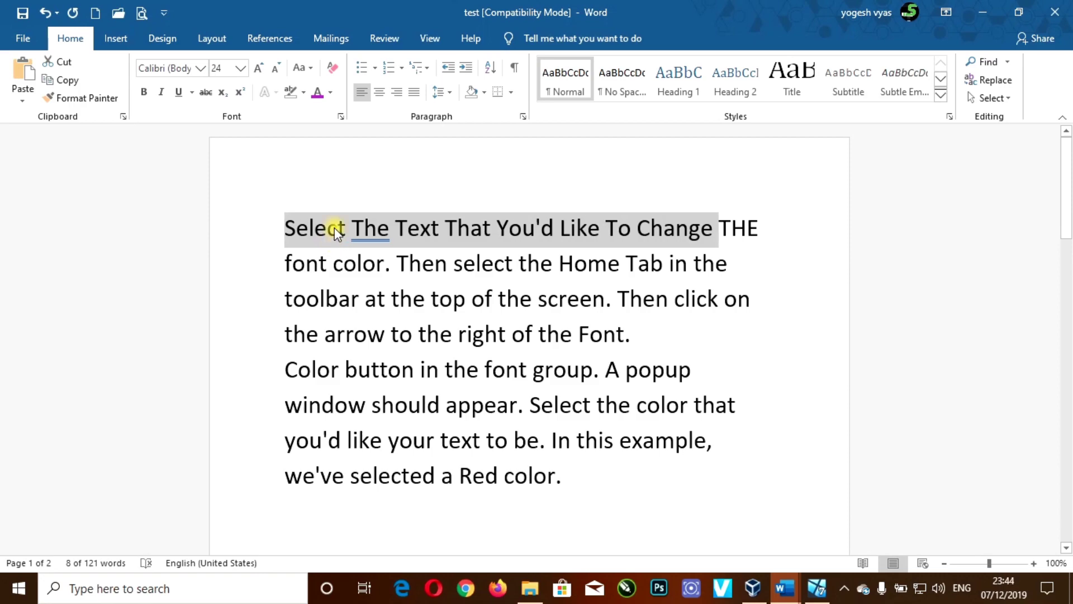
pyautogui.scroll(-3, 445, 364)
pyautogui.scroll(-5, 445, 363)
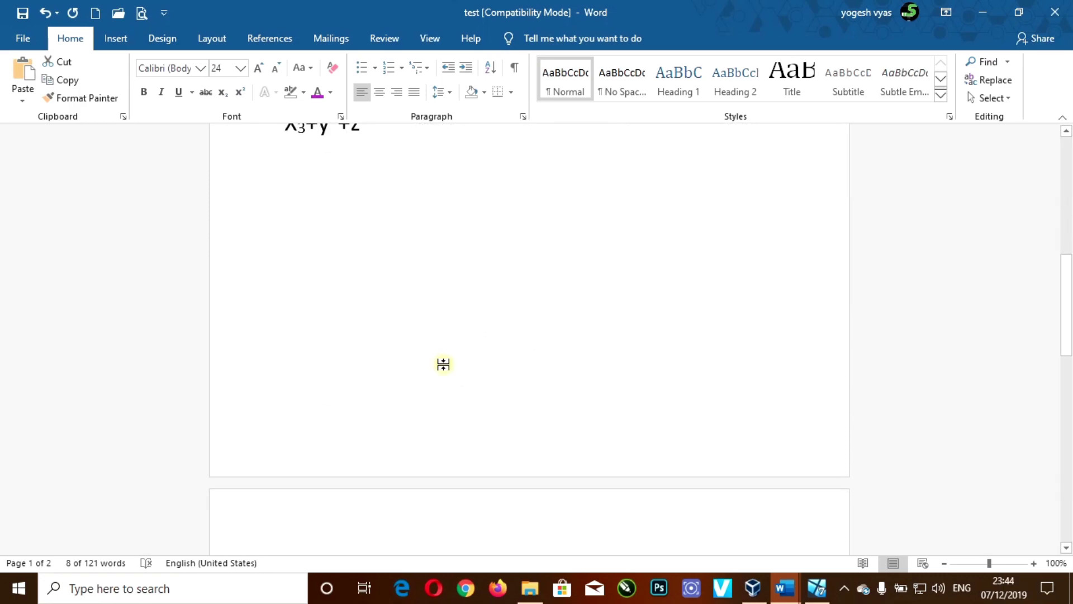
pyautogui.scroll(-5, 444, 364)
pyautogui.scroll(-5, 442, 364)
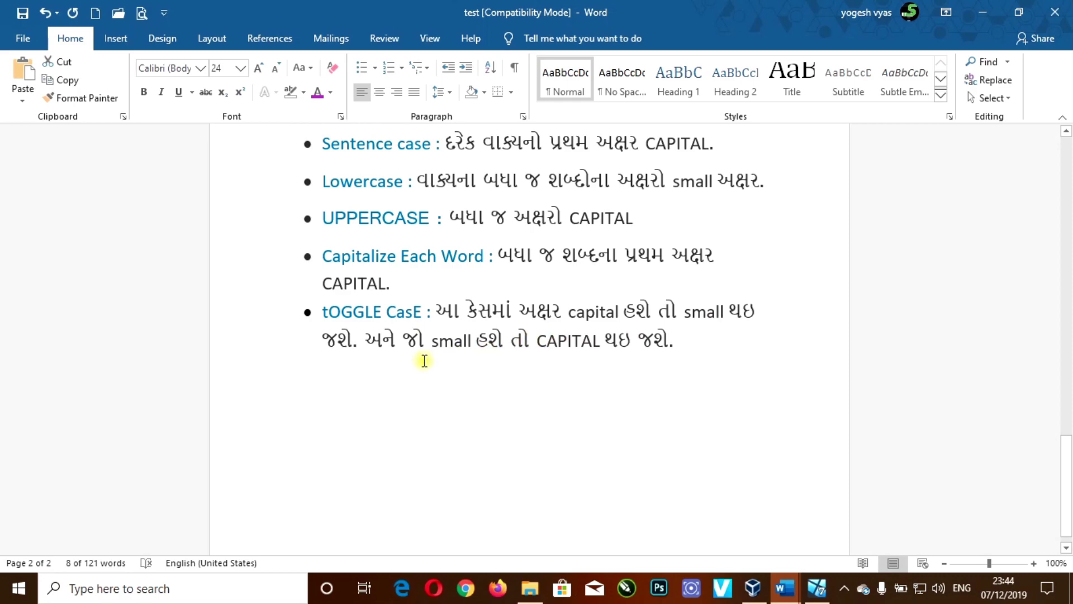
pyautogui.scroll(4, 624, 338)
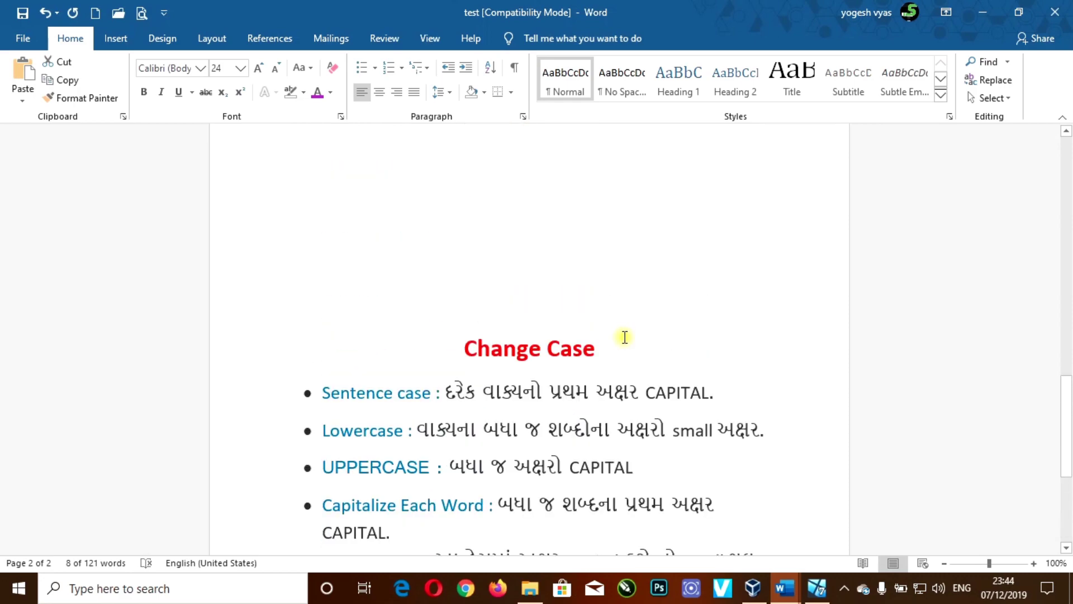
pyautogui.scroll(4, 625, 338)
pyautogui.scroll(4, 624, 338)
pyautogui.scroll(4, 624, 338)
pyautogui.scroll(1, 624, 338)
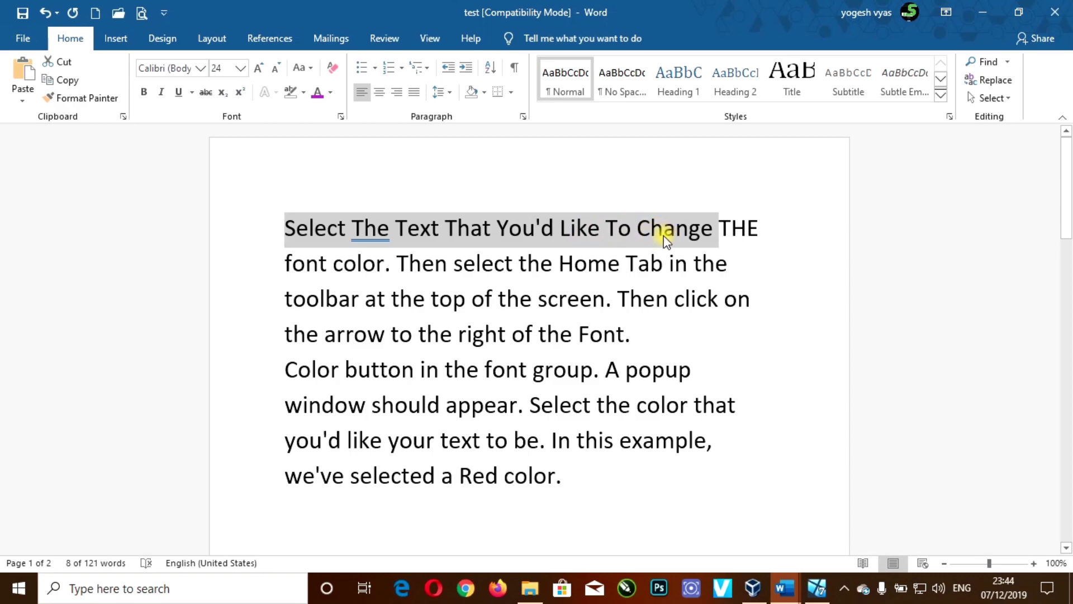
pyautogui.click(311, 69)
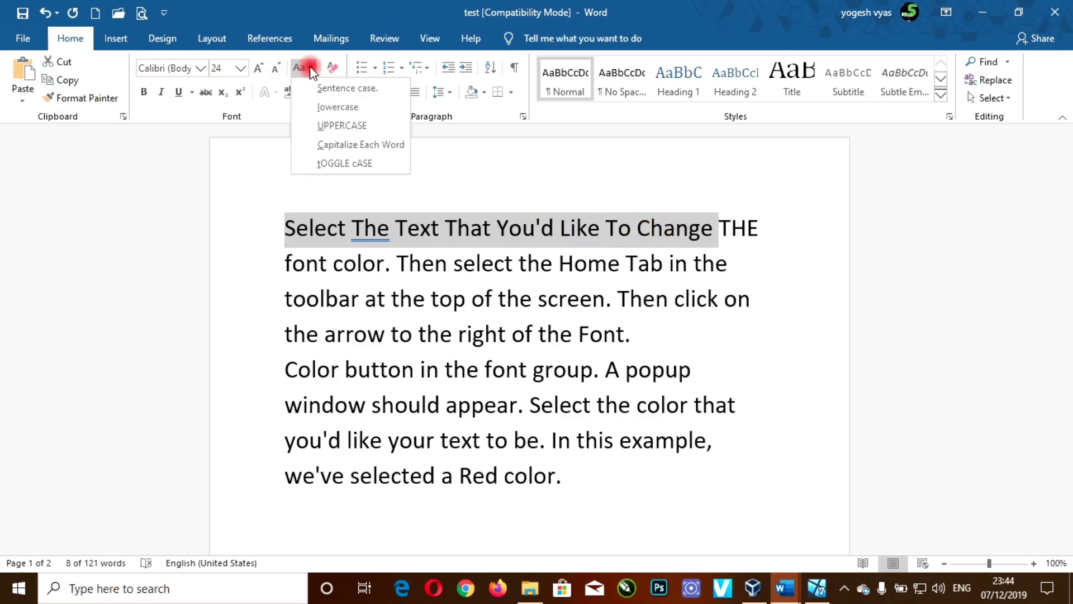
pyautogui.click(357, 164)
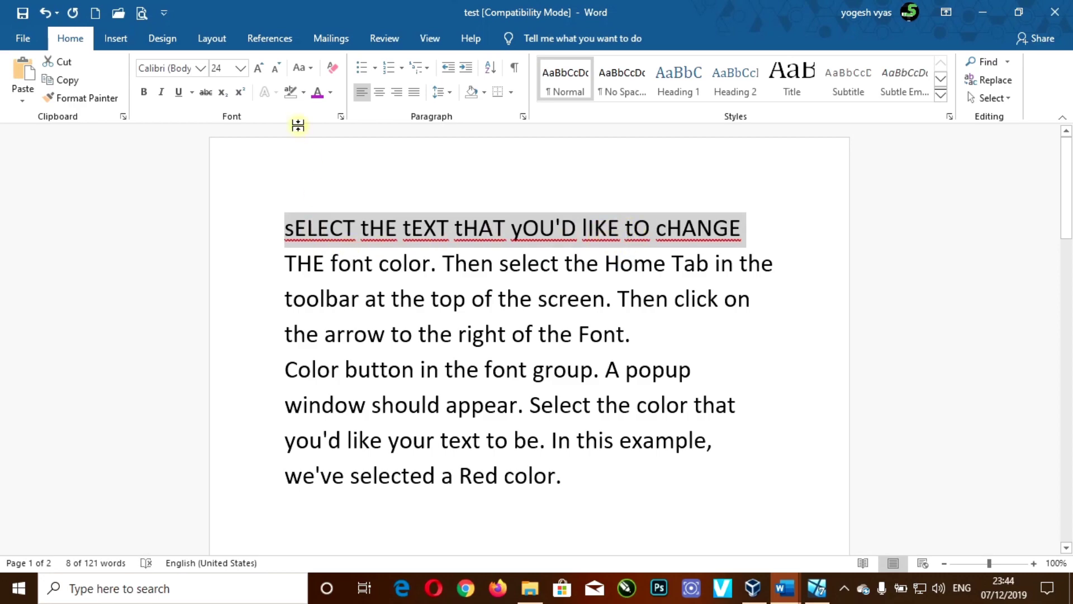
pyautogui.click(305, 69)
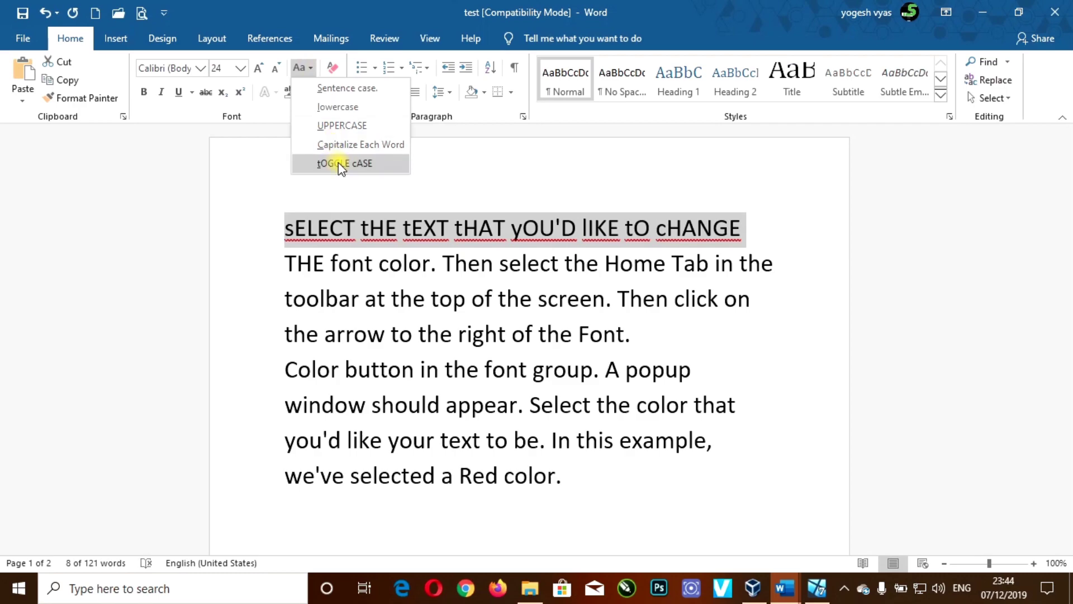
pyautogui.click(361, 164)
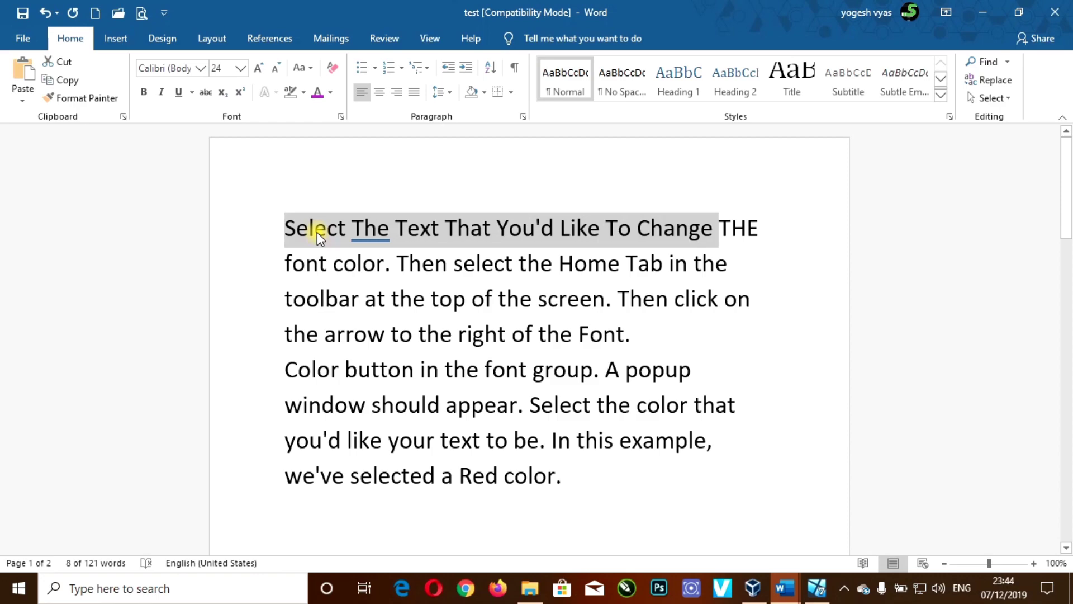
# - Scroll down to the X₃+y²+z⁴ expression and drag across it to select it
pyautogui.scroll(-5, 431, 281)
pyautogui.scroll(-5, 493, 333)
pyautogui.scroll(-5, 546, 352)
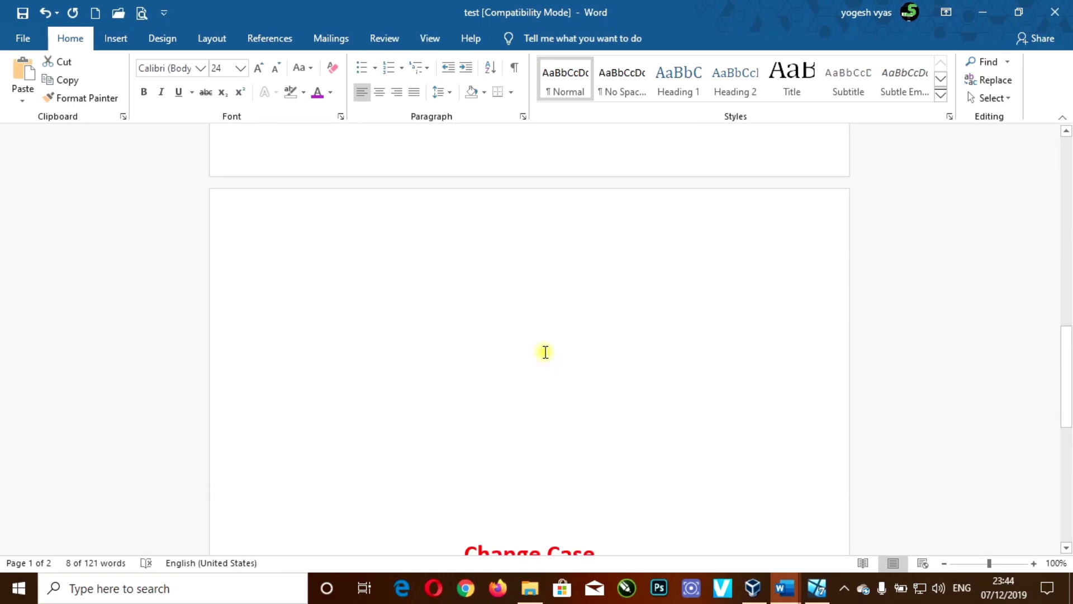
pyautogui.scroll(-5, 545, 351)
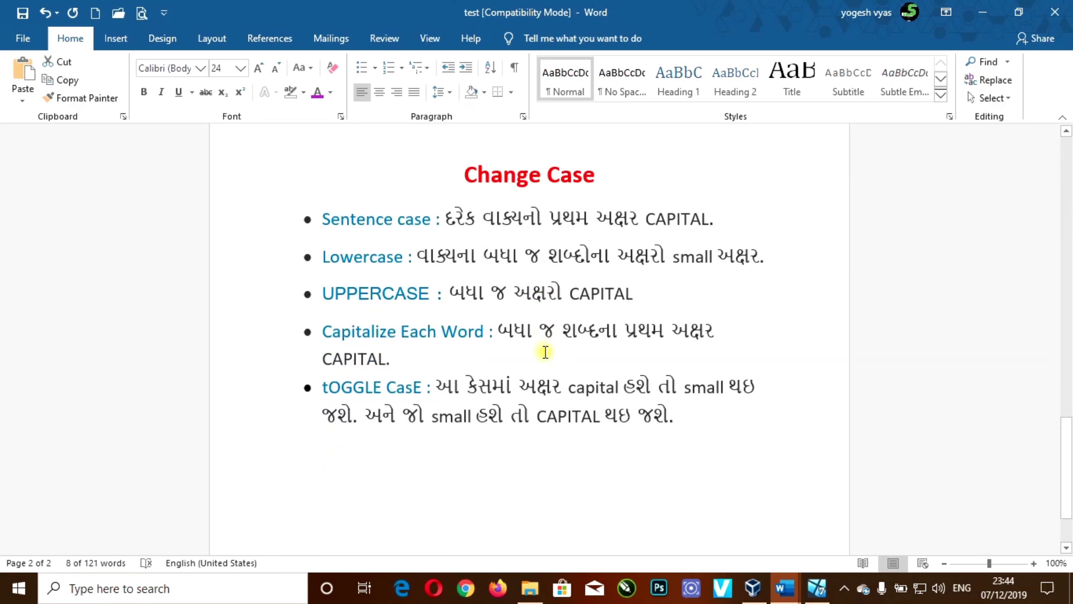
pyautogui.scroll(2, 544, 351)
pyautogui.scroll(1, 545, 351)
pyautogui.scroll(-1, 545, 351)
pyautogui.scroll(-2, 545, 352)
pyautogui.scroll(4, 545, 352)
pyautogui.scroll(1, 545, 351)
pyautogui.scroll(3, 545, 352)
pyautogui.scroll(3, 545, 352)
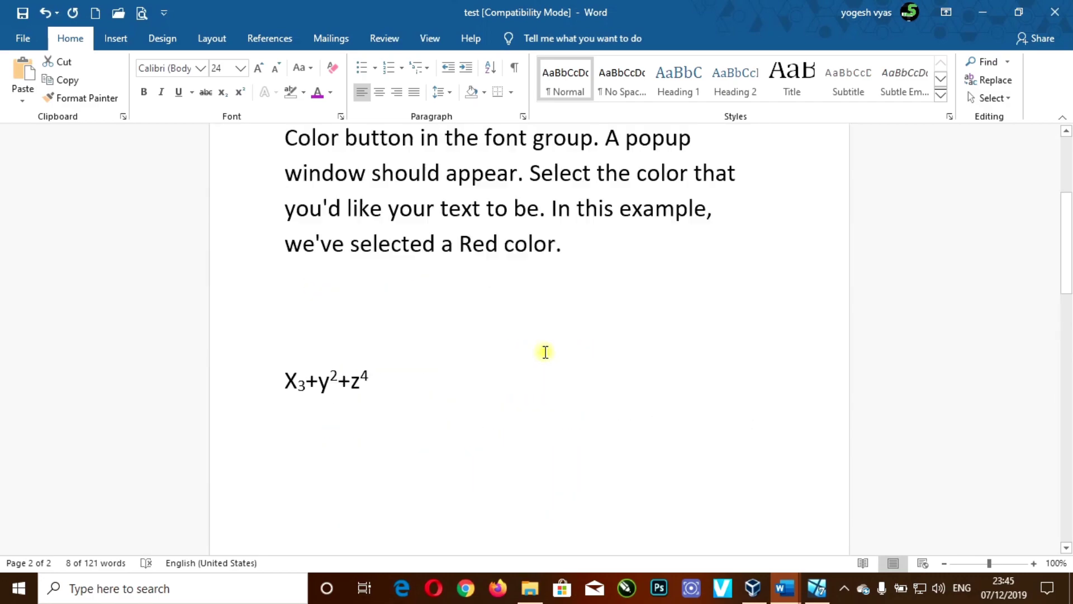
pyautogui.scroll(1, 545, 352)
pyautogui.scroll(-1, 546, 349)
pyautogui.scroll(-1, 546, 354)
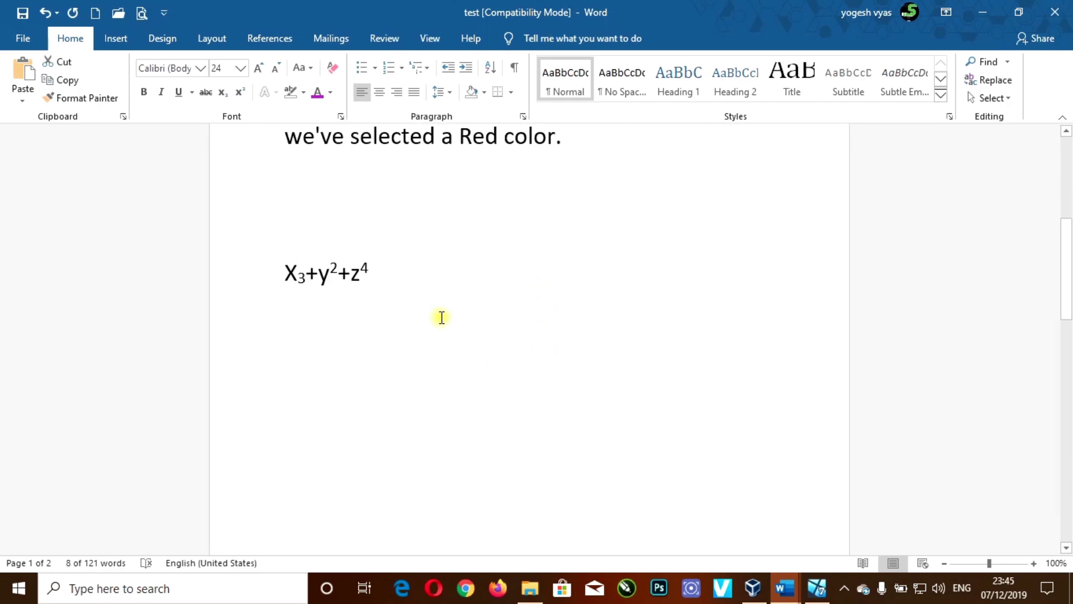
pyautogui.scroll(-2, 441, 317)
pyautogui.moveTo(375, 197); pyautogui.dragTo(287, 197)
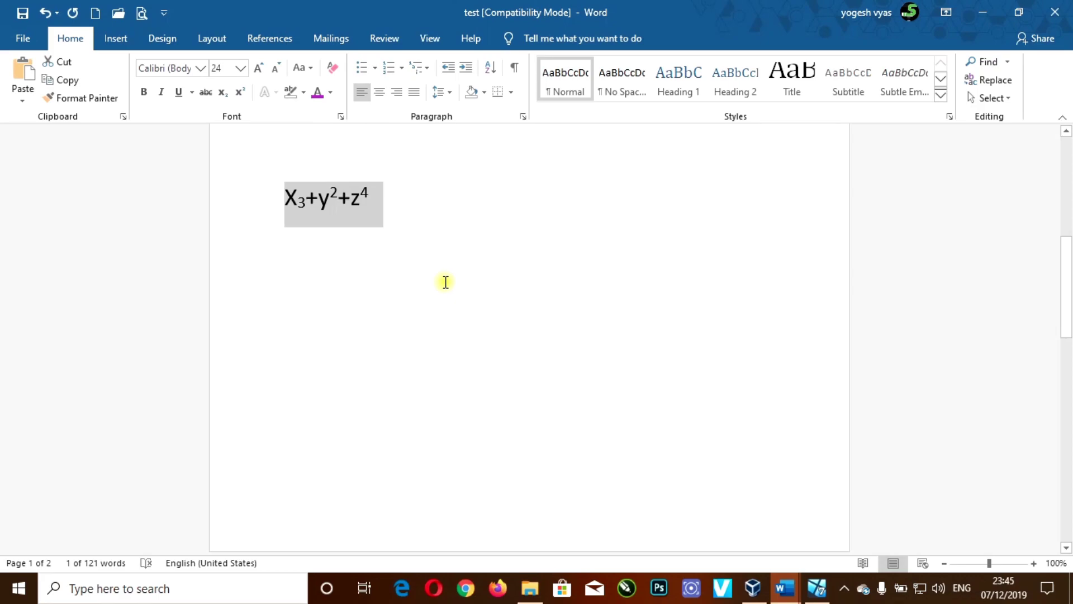
# - Type 'A5+ B3 - C2' on a new line below the X₃+y²+z⁴ formula
pyautogui.click(397, 209)
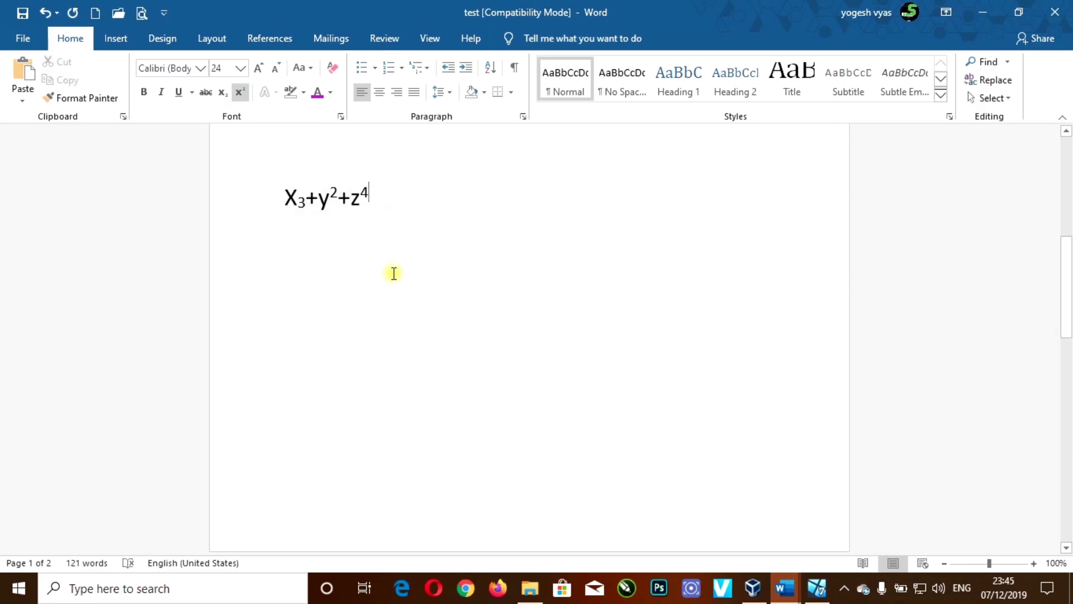
pyautogui.doubleClick(255, 322)
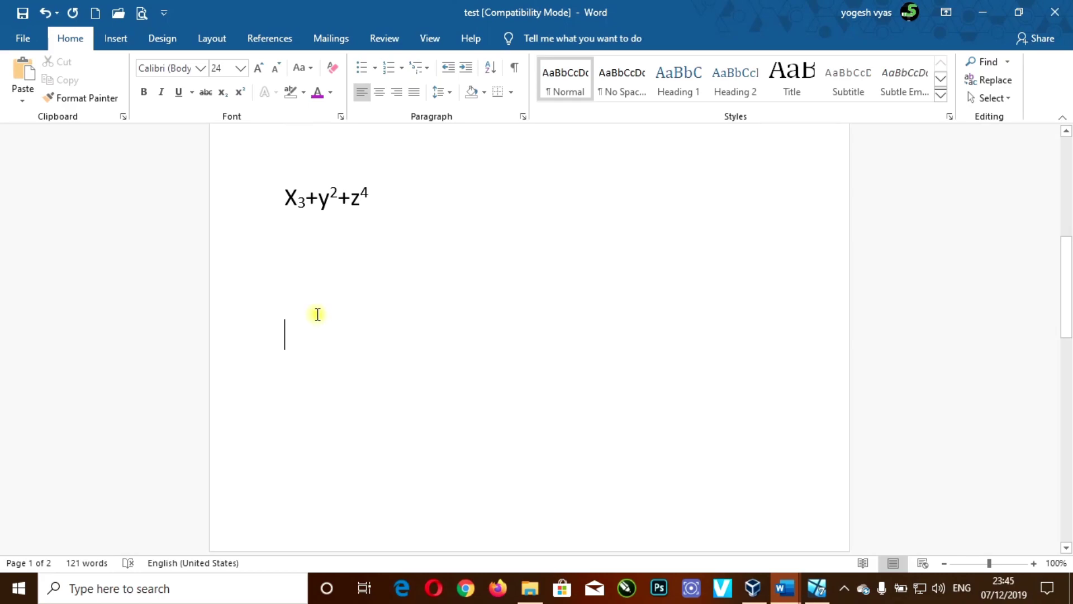
pyautogui.write('fdhfgjfhj')
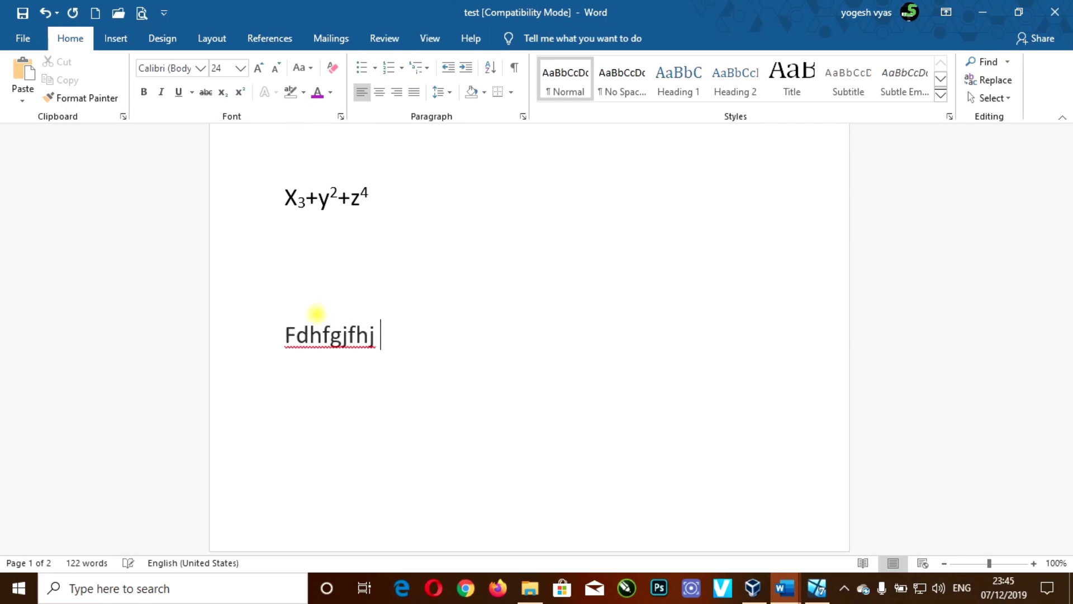
pyautogui.press('BackSpace')
pyautogui.press('BackSpace')
pyautogui.press('BackSpace')
pyautogui.press('BackSpace')
pyautogui.press('BackSpace')
pyautogui.press('BackSpace')
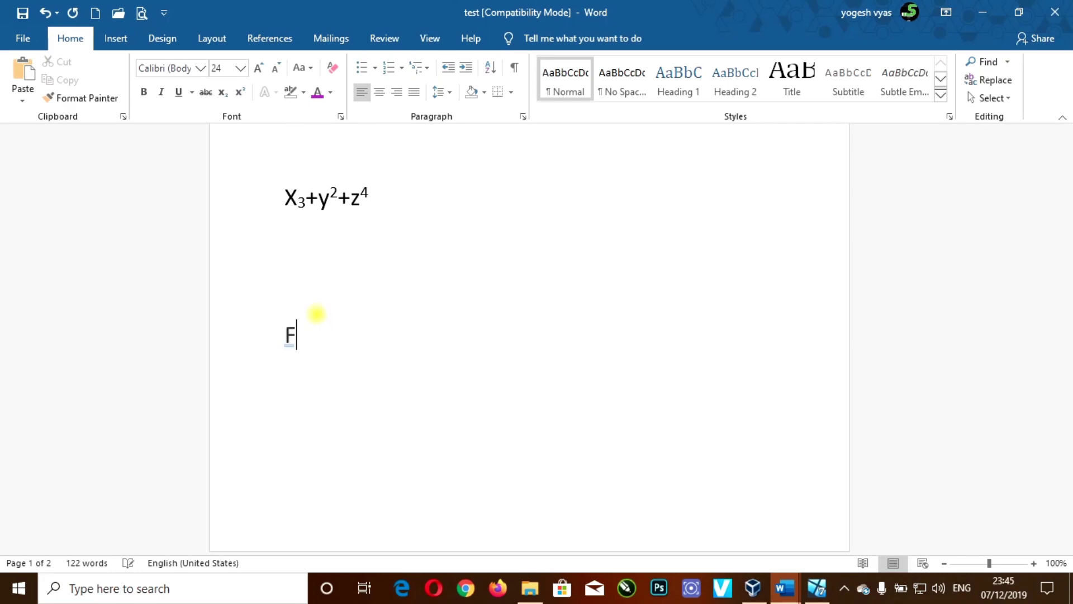
pyautogui.press('BackSpace')
pyautogui.write('A')
pyautogui.write('5')
pyautogui.write('+ ')
pyautogui.write('B3')
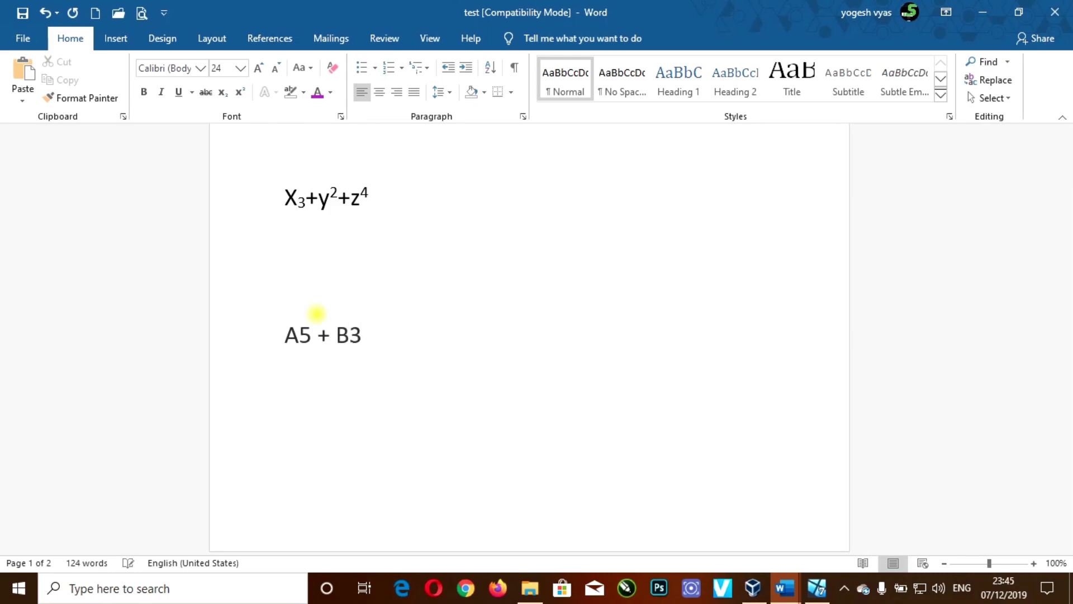
pyautogui.write(' - ')
pyautogui.write('C')
pyautogui.write('2')
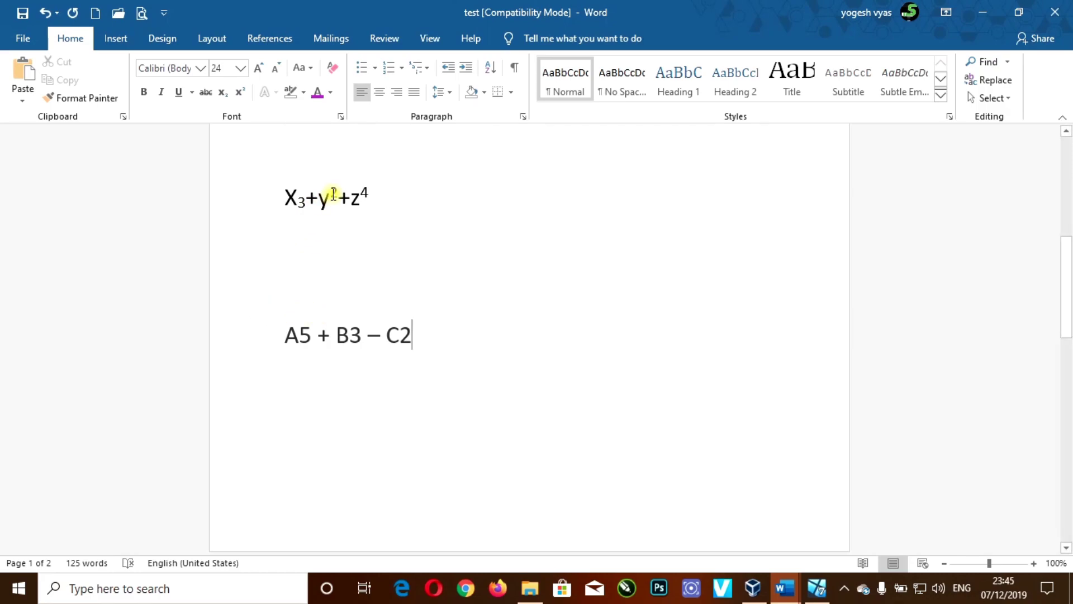
pyautogui.moveTo(333, 193)
pyautogui.mouseDown()
pyautogui.moveTo(332, 208)
pyautogui.moveTo(364, 229)
pyautogui.mouseUp()
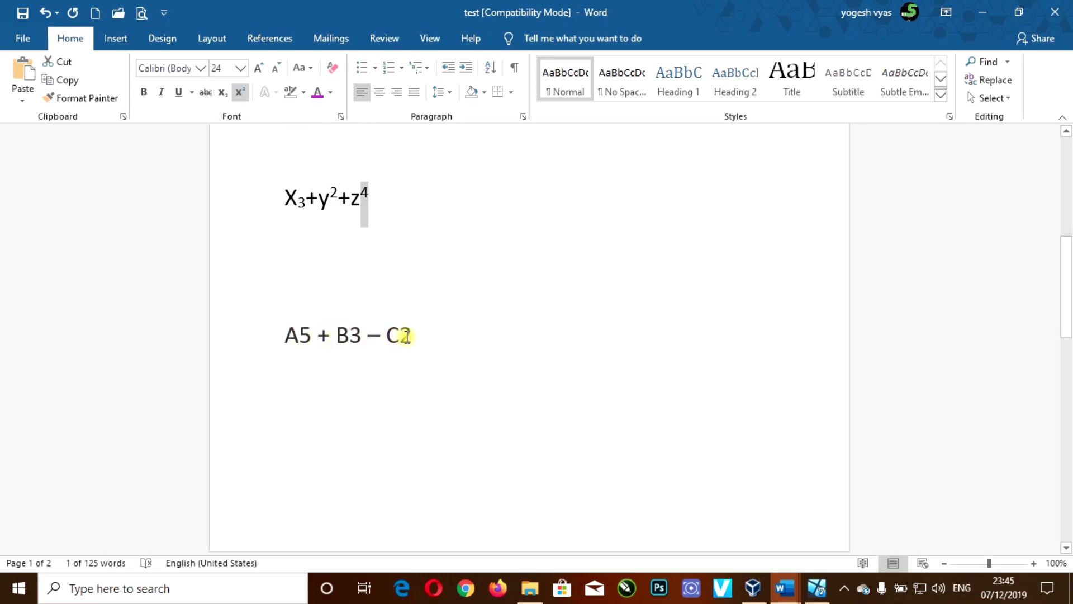
pyautogui.click(372, 194)
pyautogui.moveTo(340, 193)
pyautogui.mouseDown()
pyautogui.moveTo(331, 193)
pyautogui.moveTo(361, 193)
pyautogui.mouseUp()
pyautogui.click(404, 307)
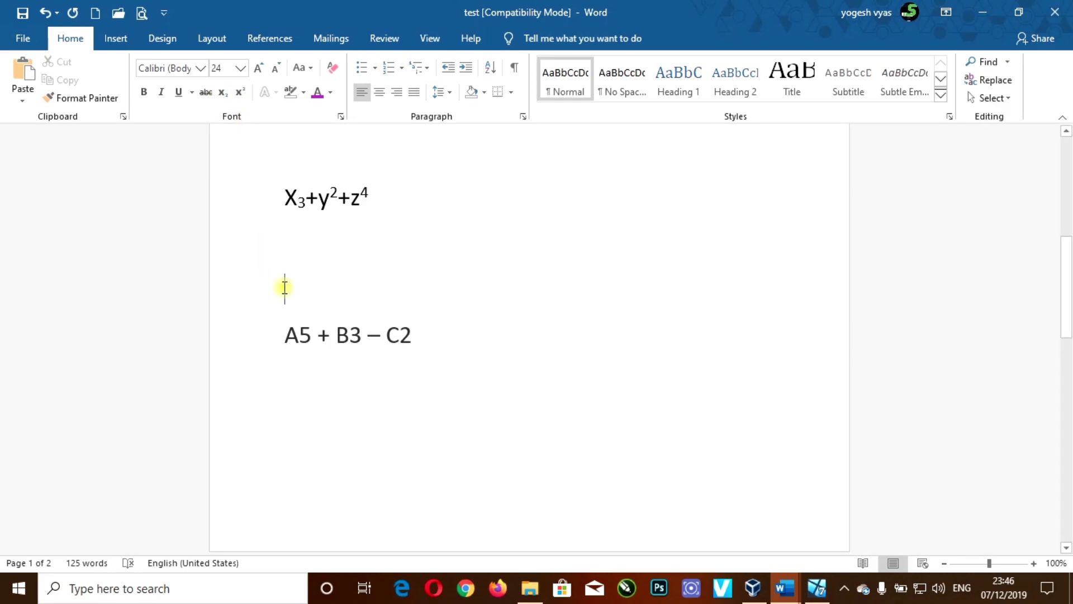
# - Make the 5 in A5 and the 3 in B3 superscripts
pyautogui.click(309, 336)
pyautogui.moveTo(309, 336); pyautogui.dragTo(308, 342)
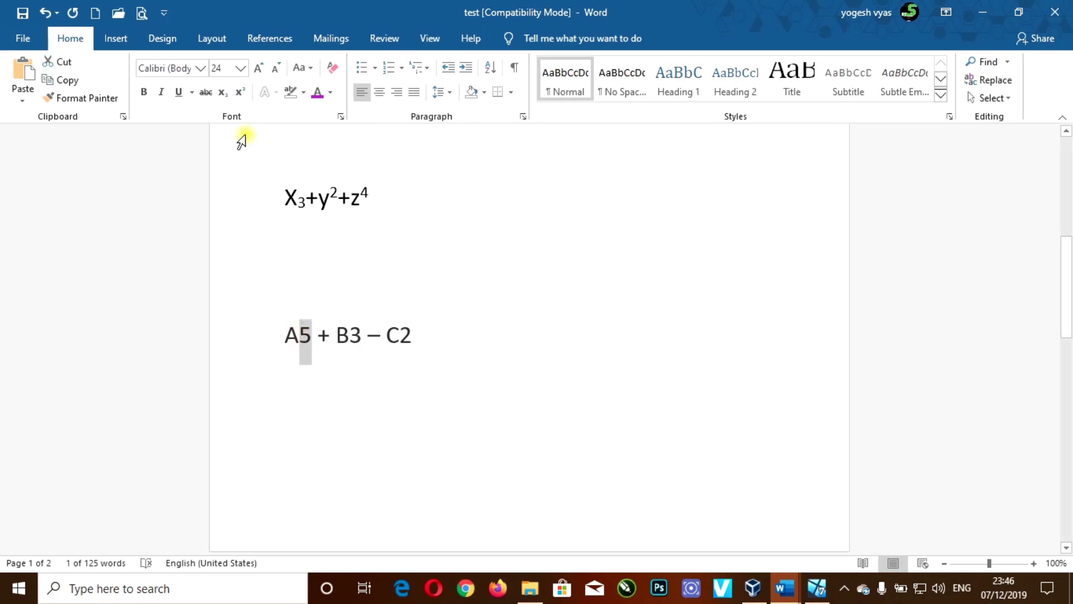
pyautogui.click(241, 94)
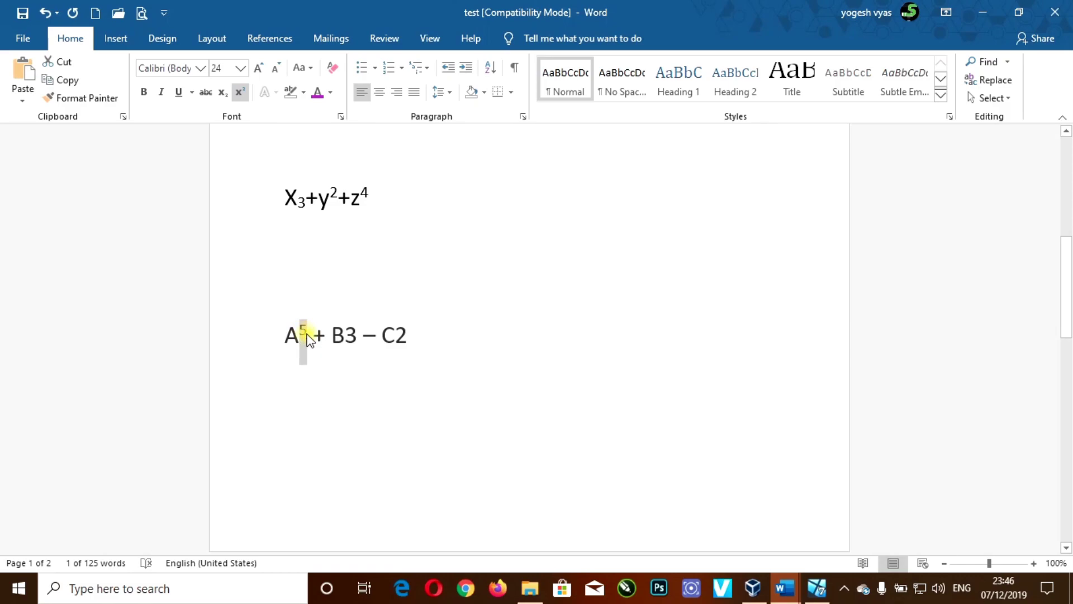
pyautogui.moveTo(345, 335); pyautogui.dragTo(358, 335)
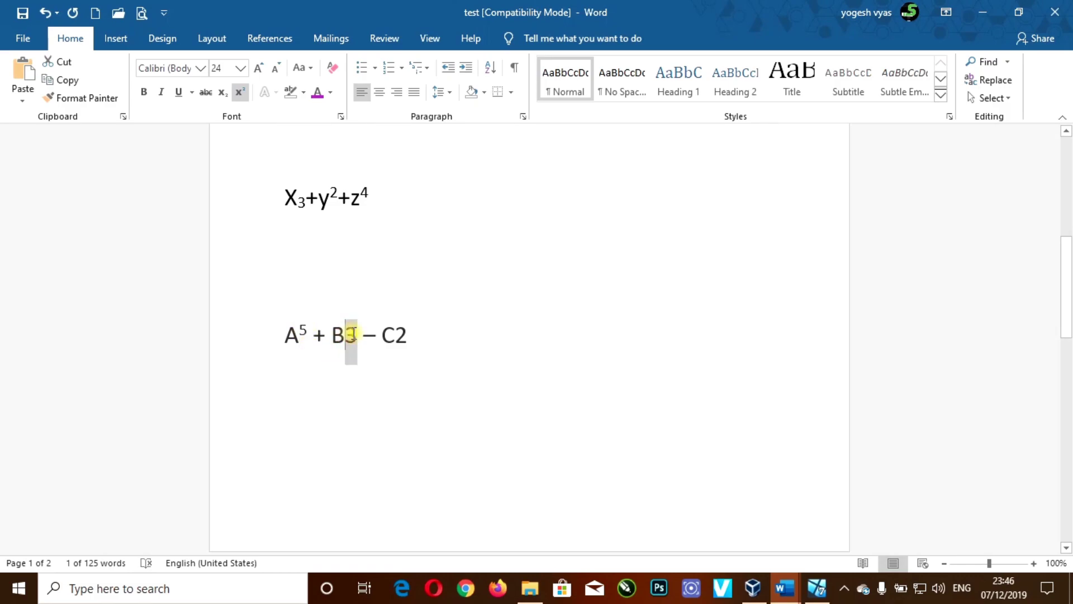
pyautogui.click(241, 94)
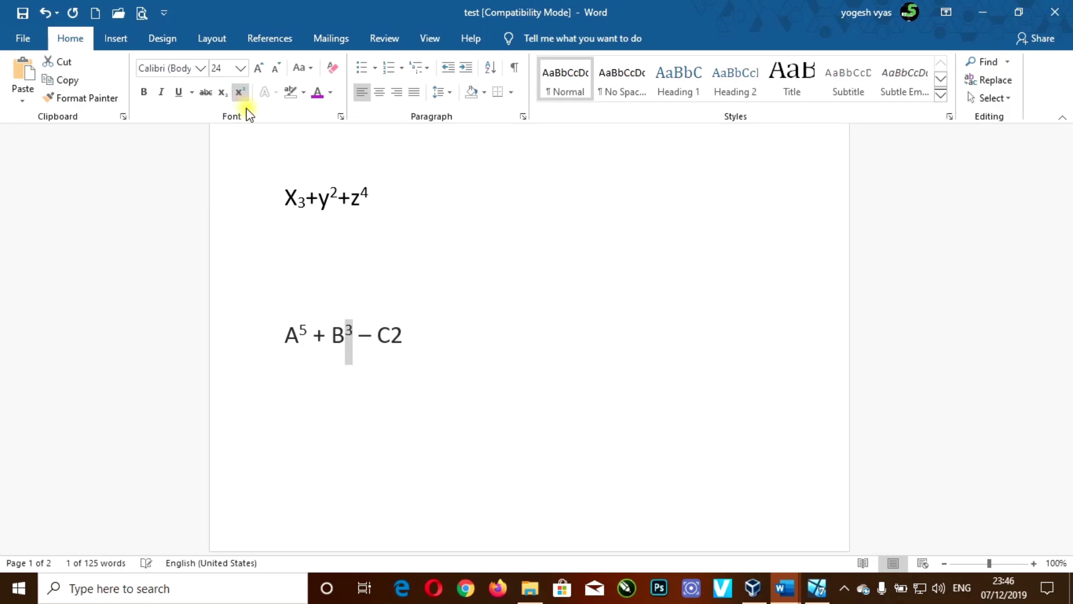
# - Toggle superscript on the 2 after C twice so it stays normal, then start a new line
pyautogui.click(392, 334)
pyautogui.moveTo(391, 334); pyautogui.dragTo(398, 334)
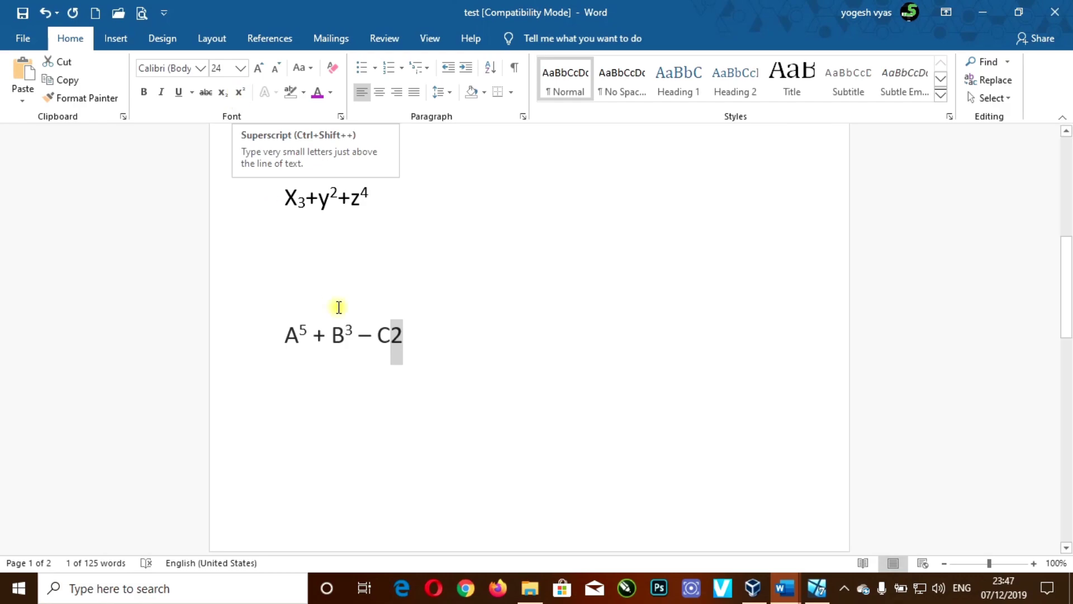
pyautogui.click(396, 340)
pyautogui.moveTo(397, 337); pyautogui.dragTo(390, 336)
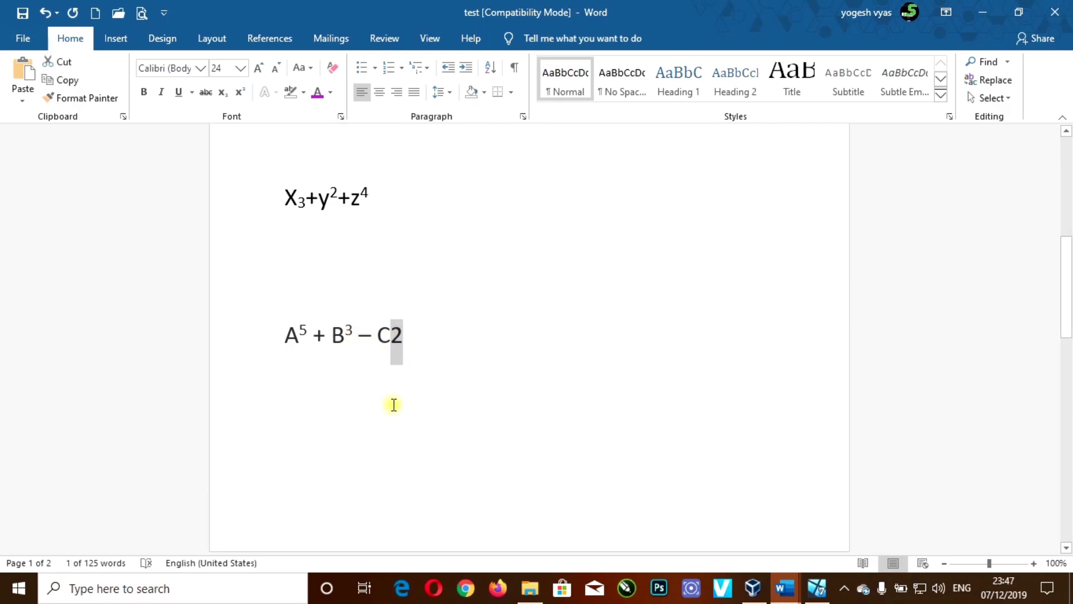
pyautogui.hotkey('ctrl', 'shift', '+')
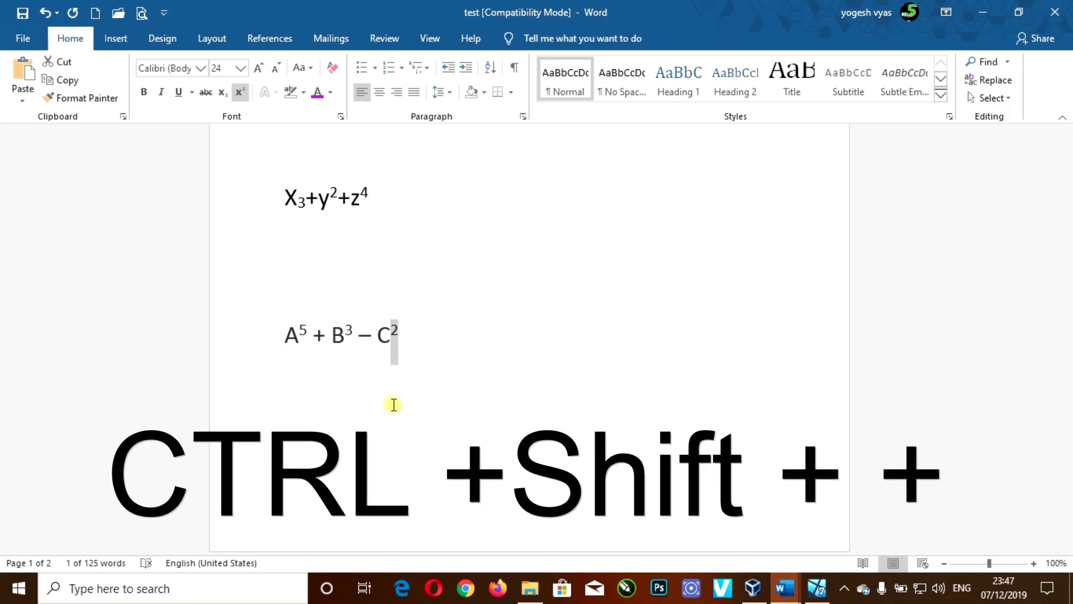
pyautogui.hotkey('ctrl', 'shift', '+')
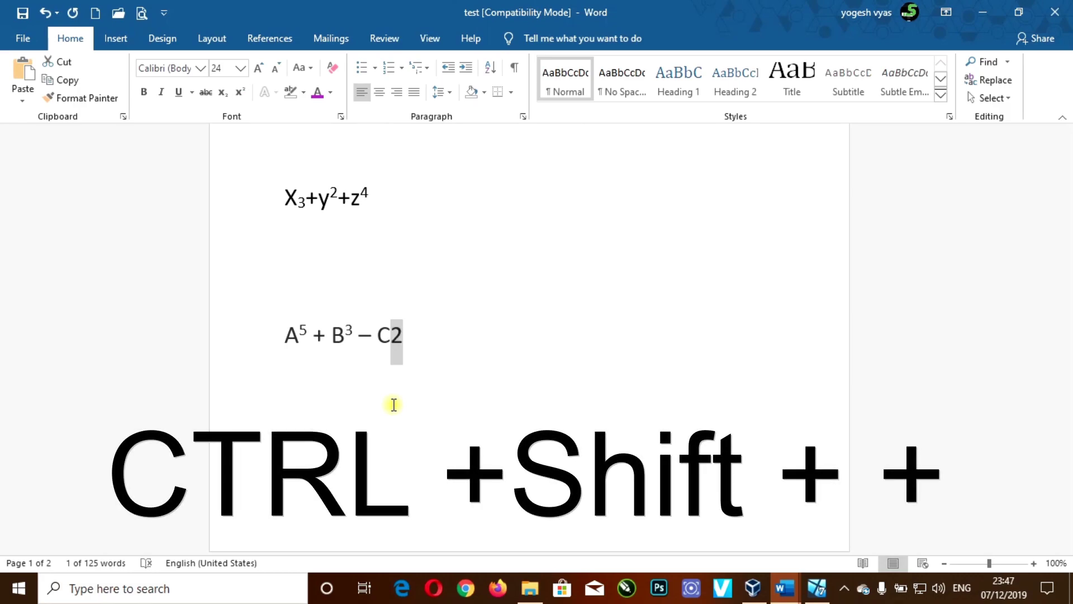
pyautogui.hotkey('ctrl', 'shift', '+')
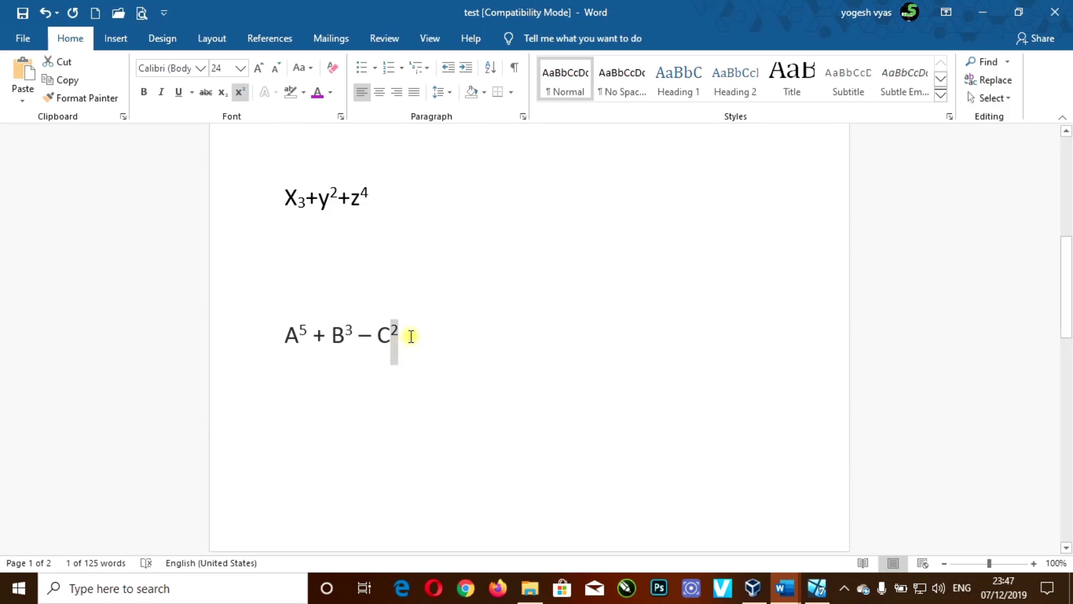
pyautogui.hotkey('ctrl', 'shift', '+')
pyautogui.click(410, 336)
pyautogui.press('Return')
pyautogui.press('Return')
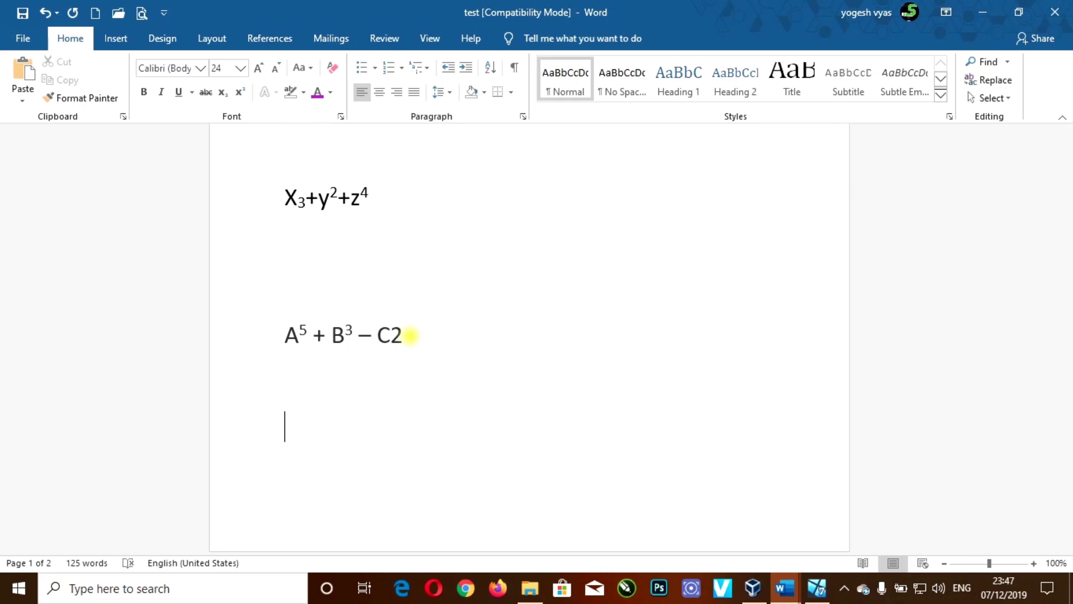
# - Type 'H2o' on the new line below the second formula
pyautogui.write('h')
pyautogui.press('BackSpace')
pyautogui.write('H2o')
pyautogui.press('BackSpace')
pyautogui.write('o')
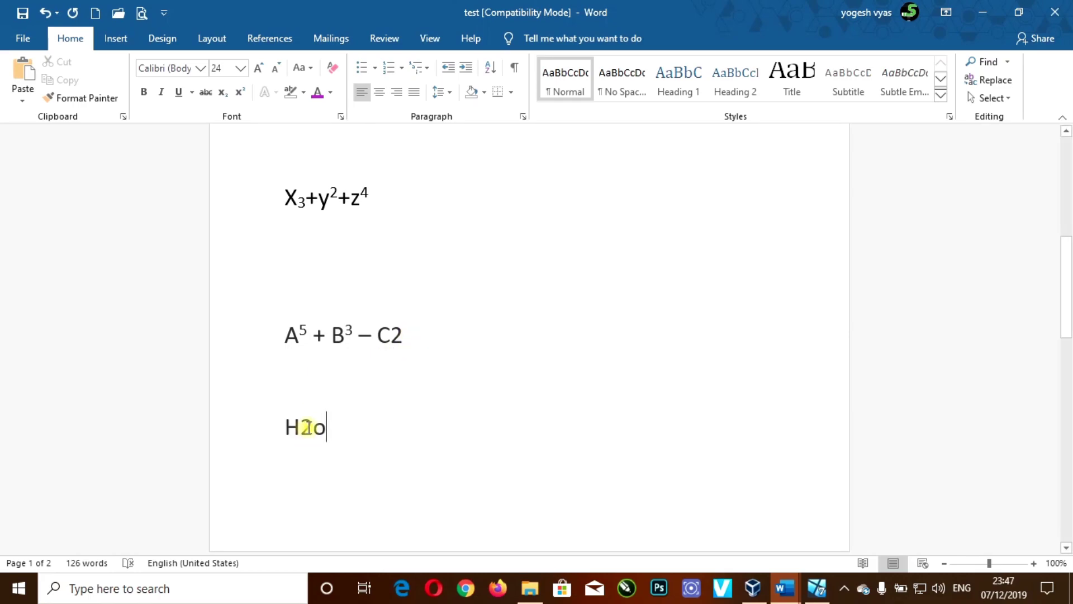
# - Set the 2 in H2o as a subscript with Ctrl+=, giving H₂o
pyautogui.moveTo(300, 427); pyautogui.dragTo(306, 427)
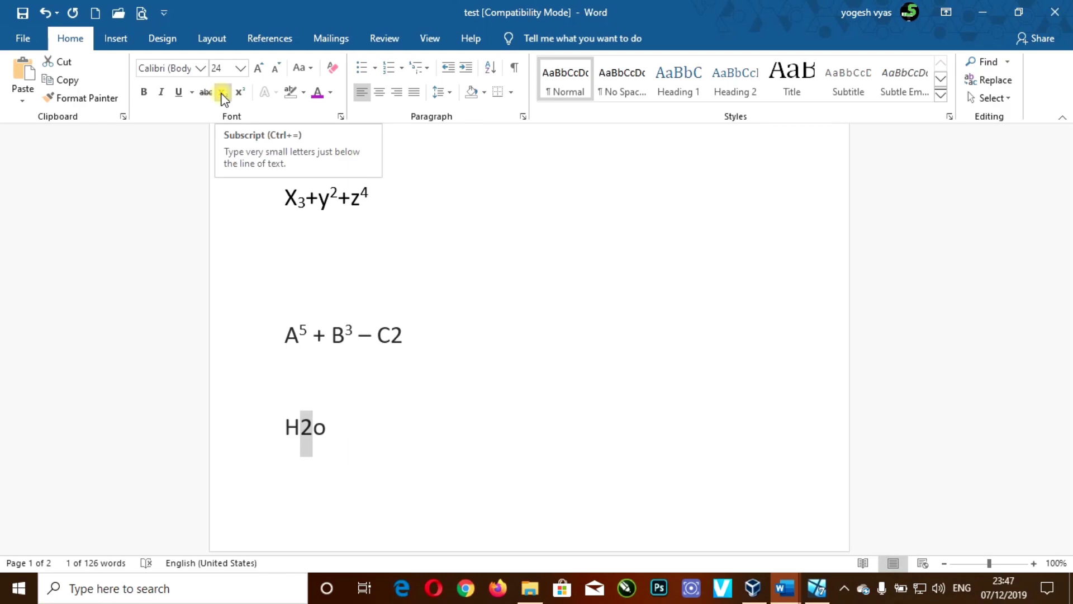
pyautogui.hotkey('ctrl', '=')
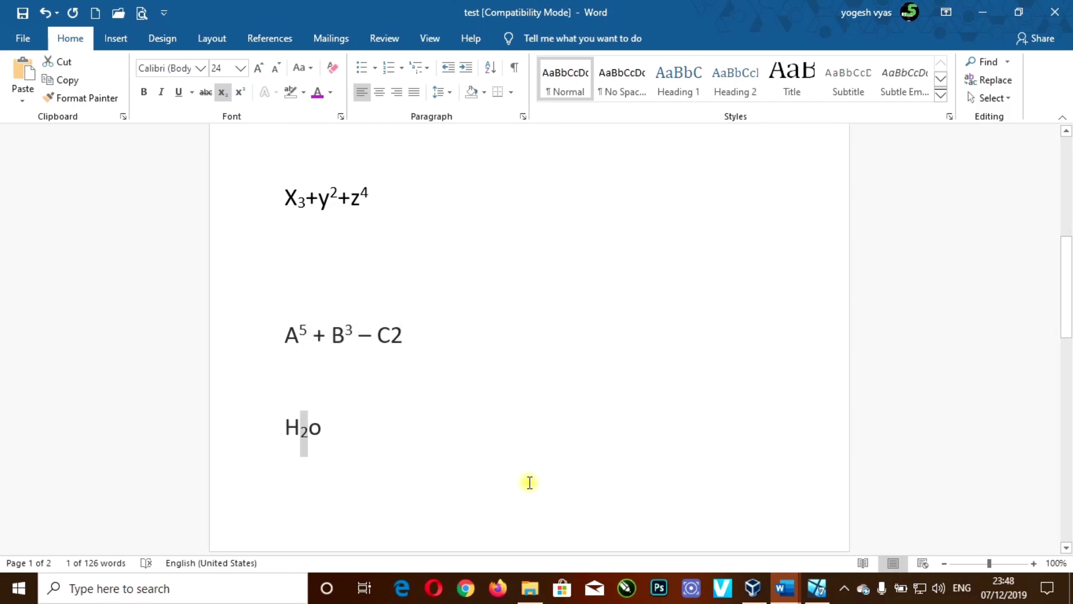
pyautogui.hotkey('ctrl', '=')
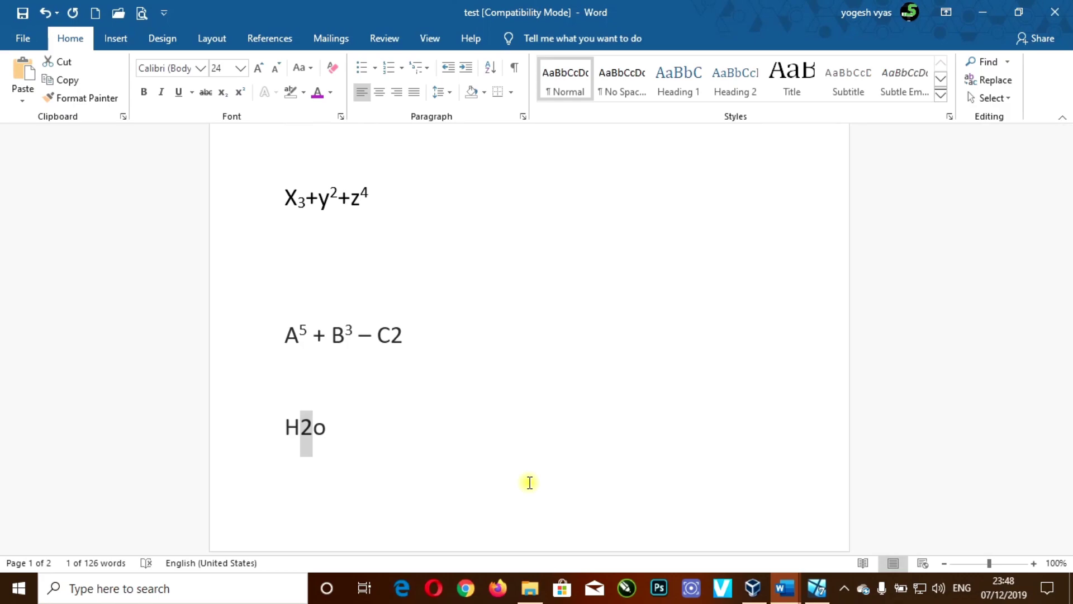
pyautogui.hotkey('ctrl', '=')
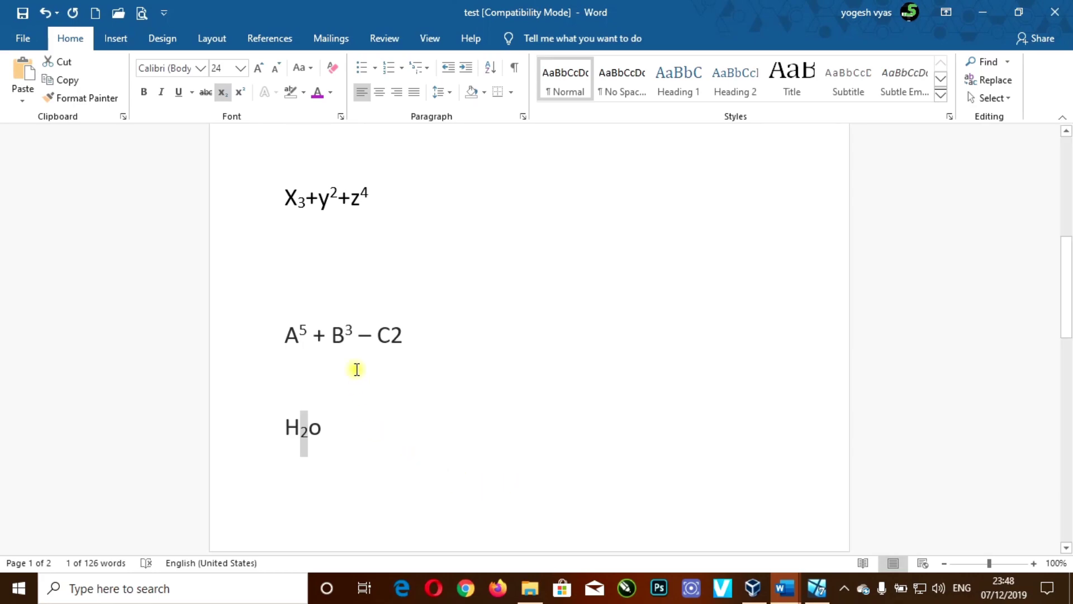
pyautogui.moveTo(307, 331); pyautogui.dragTo(301, 336)
pyautogui.moveTo(307, 429); pyautogui.dragTo(302, 430)
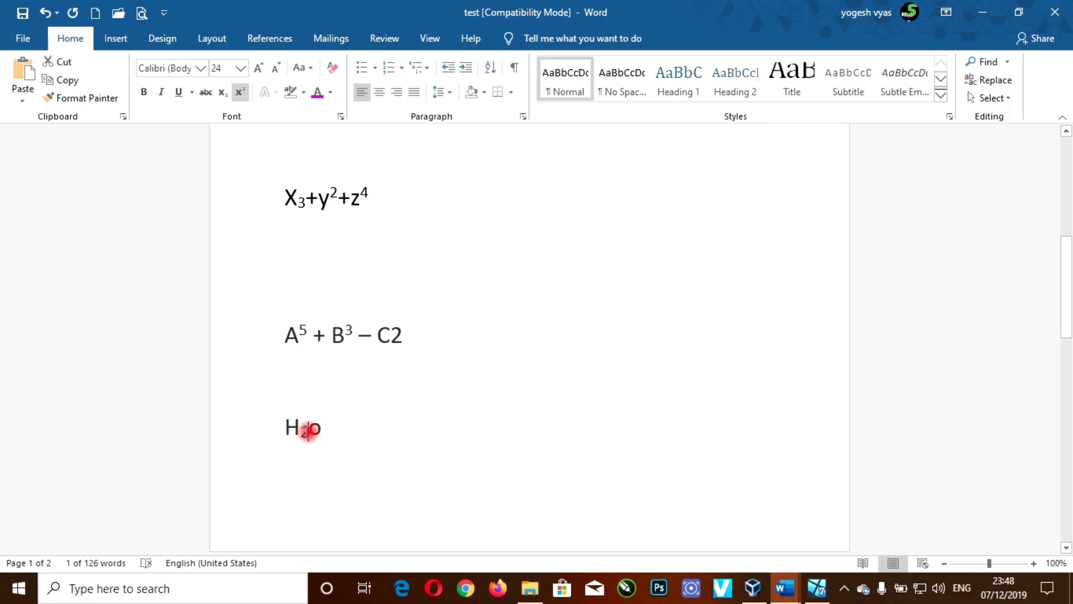
pyautogui.hotkey('ctrl', '=')
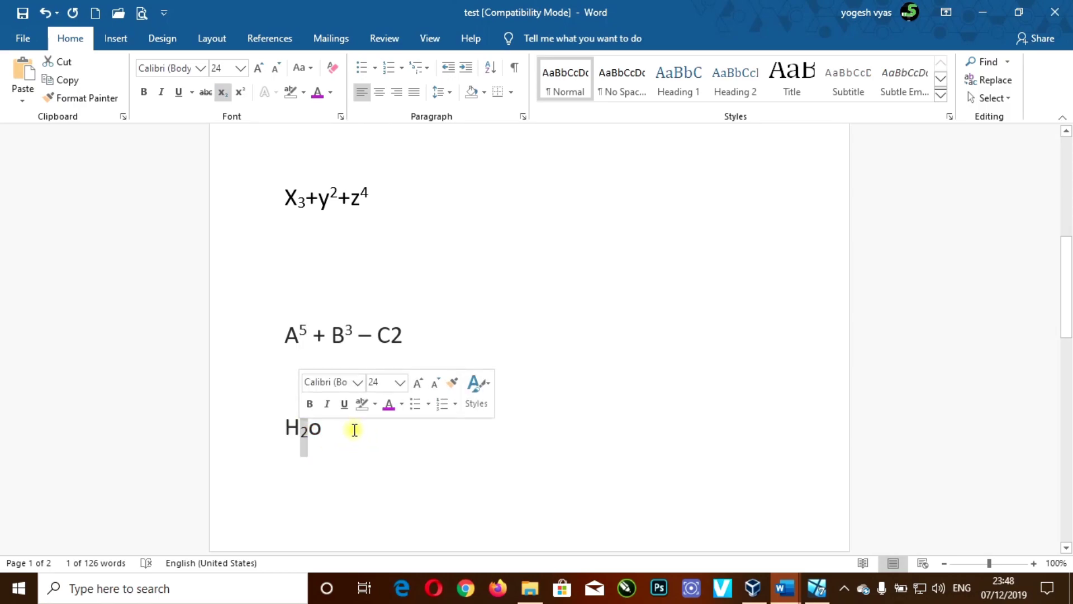
pyautogui.click(547, 378)
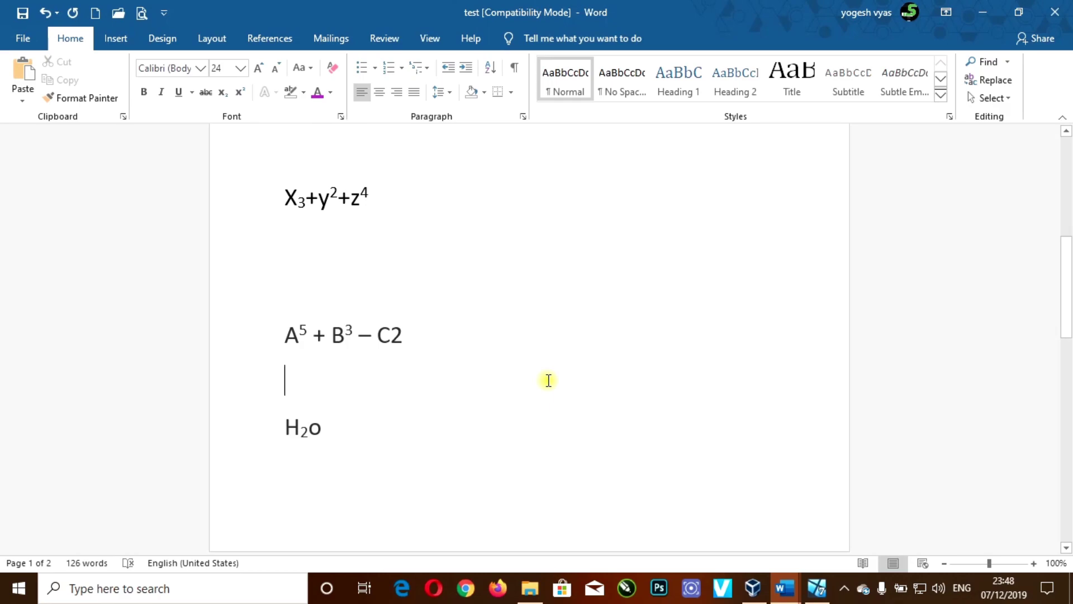
pyautogui.scroll(3, 456, 378)
pyautogui.scroll(2, 453, 375)
pyautogui.scroll(4, 447, 370)
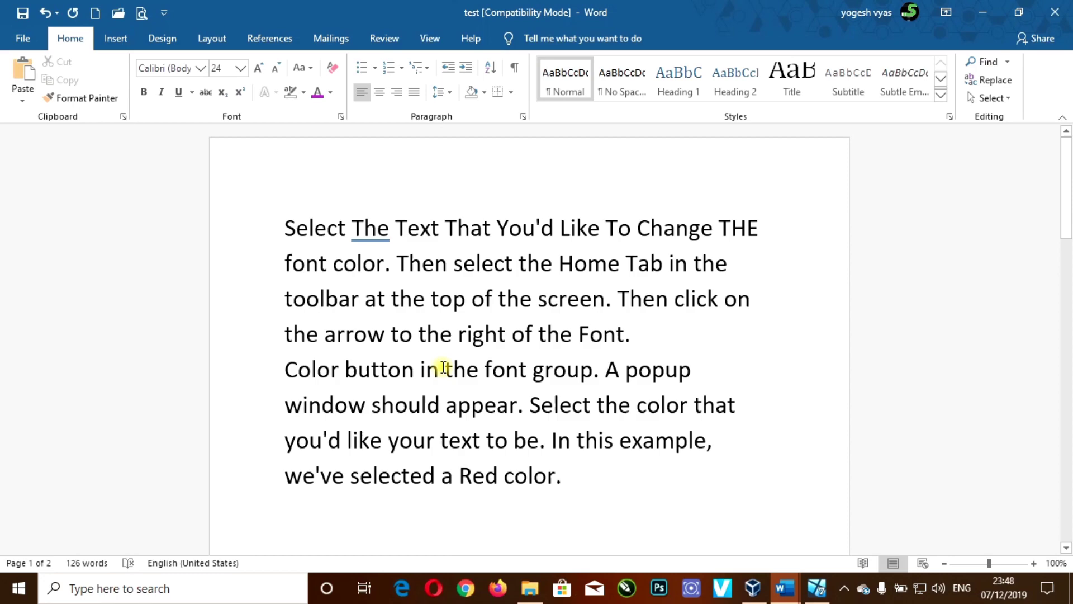
pyautogui.scroll(-2, 443, 367)
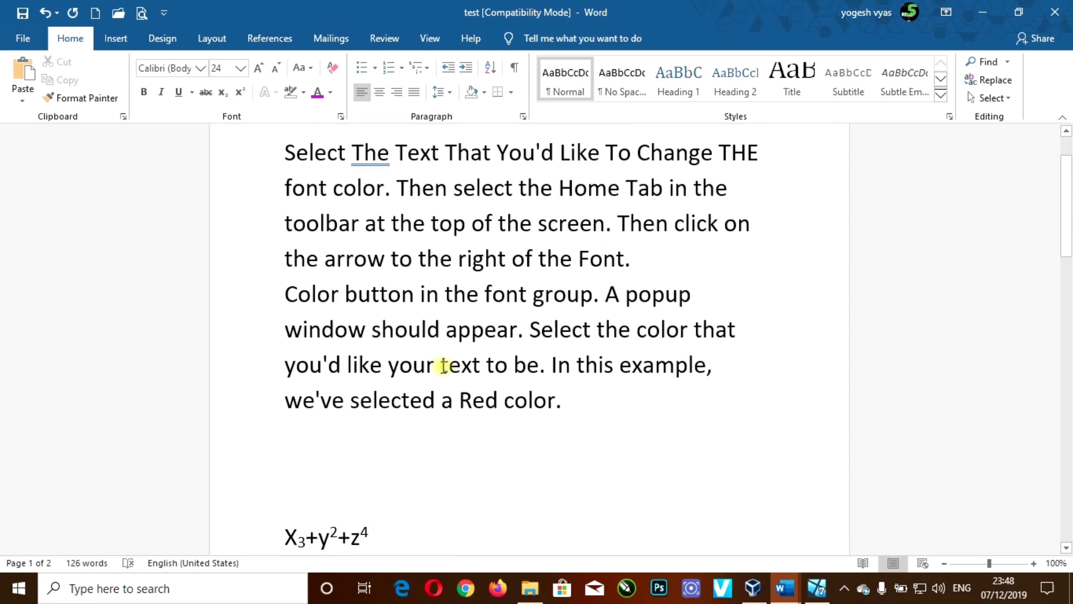
pyautogui.scroll(-3, 444, 366)
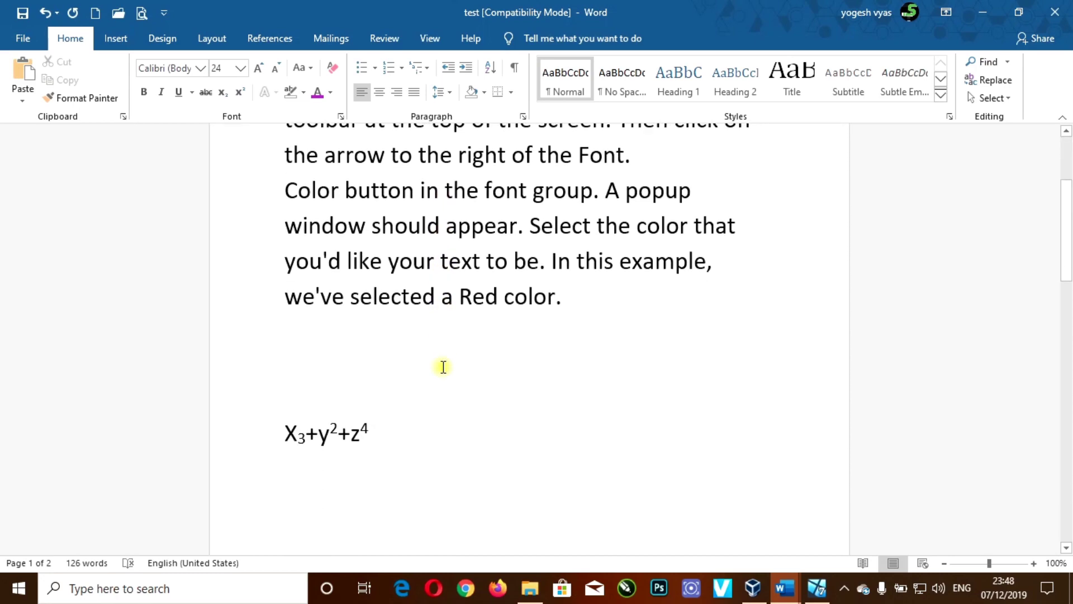
pyautogui.scroll(-2, 444, 366)
pyautogui.moveTo(372, 345); pyautogui.dragTo(361, 347)
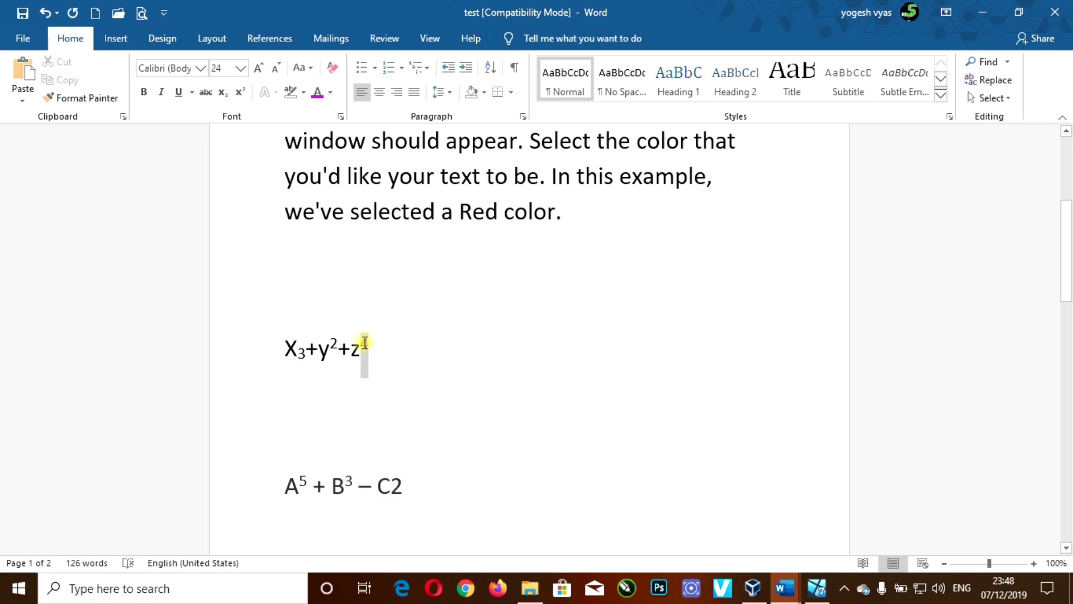